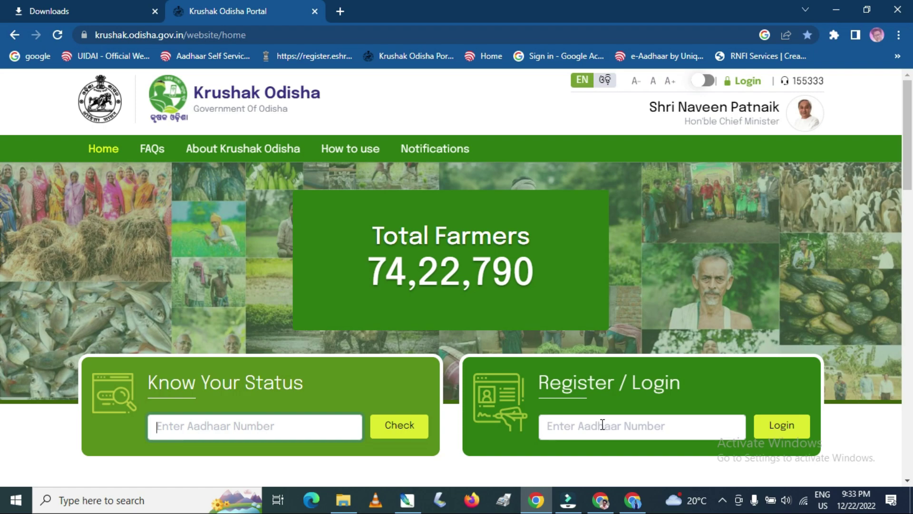
# Enter the farmer's Aadhaar number and request a login OTP
pyautogui.click(601, 424)
pyautogui.click(648, 436)
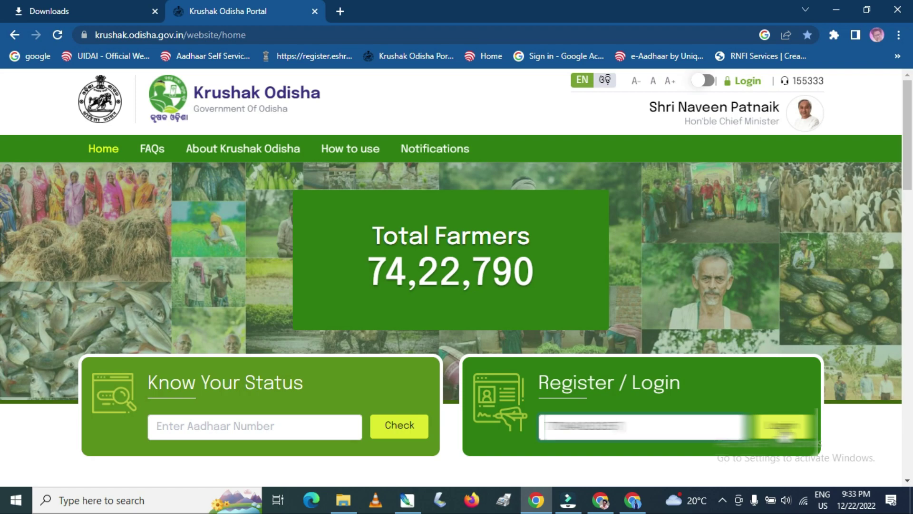
pyautogui.click(782, 427)
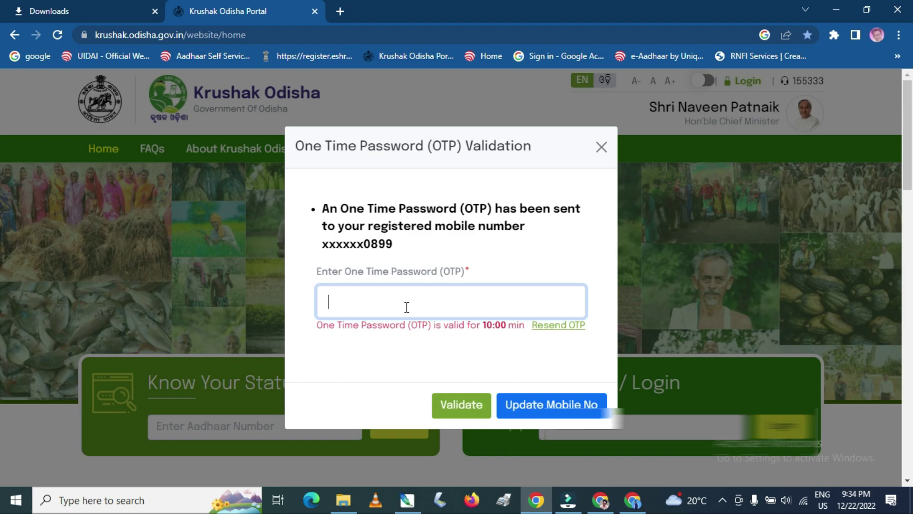
# Check the masked mobile number in the OTP dialog, then switch to updating the mobile number
pyautogui.click(407, 307)
pyautogui.click(383, 303)
pyautogui.moveTo(365, 243); pyautogui.dragTo(403, 252)
pyautogui.click(419, 311)
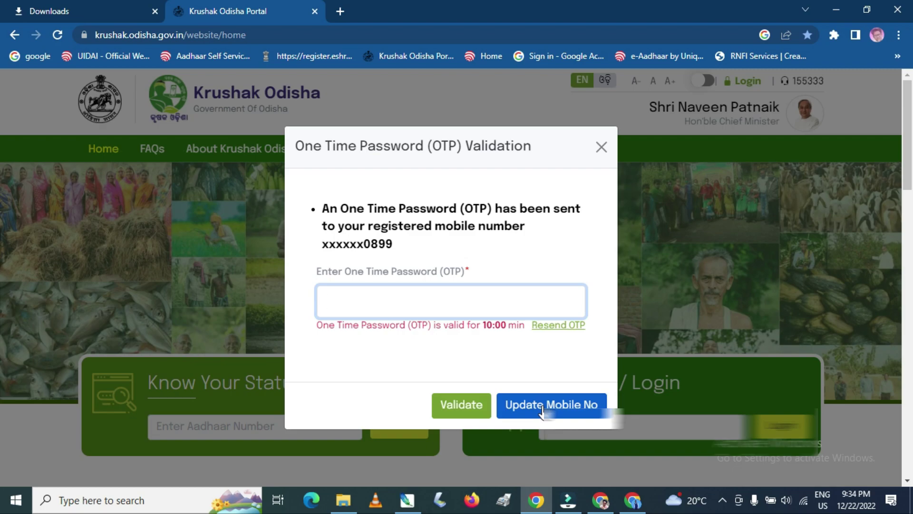
pyautogui.click(542, 408)
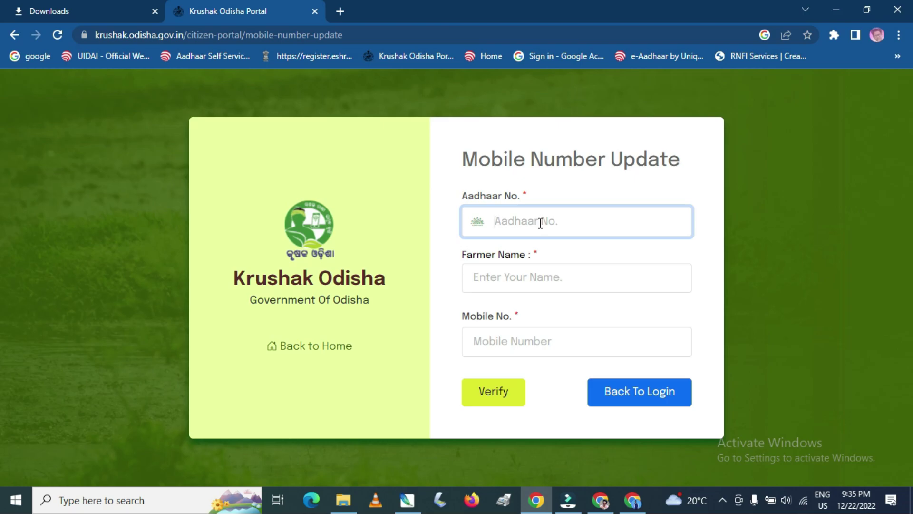
# Enter the Aadhaar number, farmer's name and new mobile number, then verify to request an OTP
pyautogui.write('7')
pyautogui.click(563, 287)
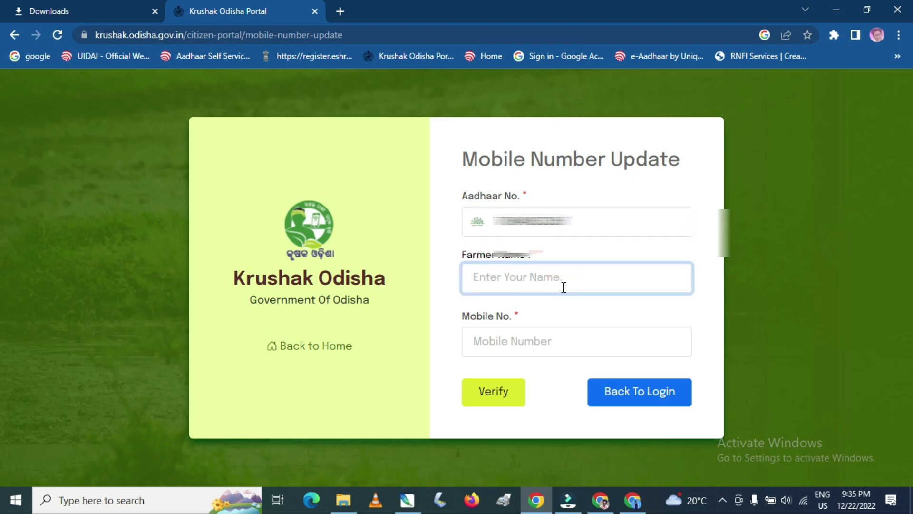
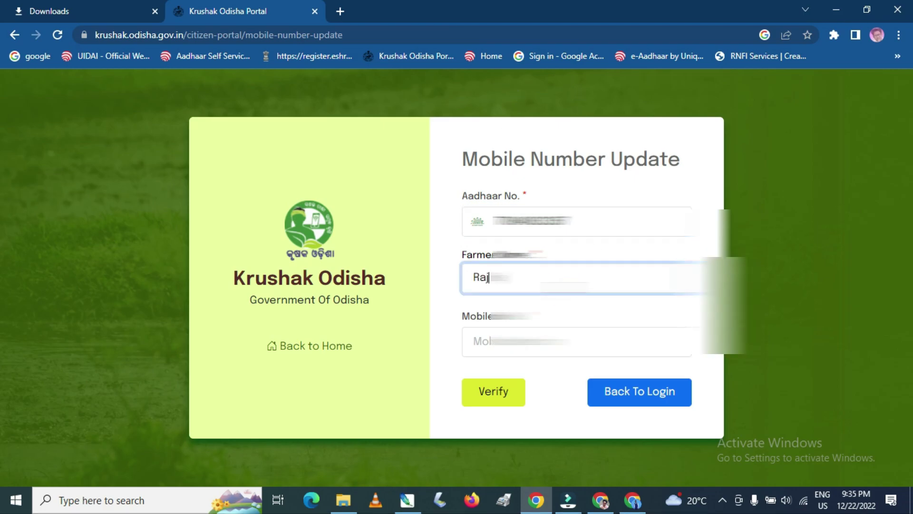
pyautogui.click(576, 342)
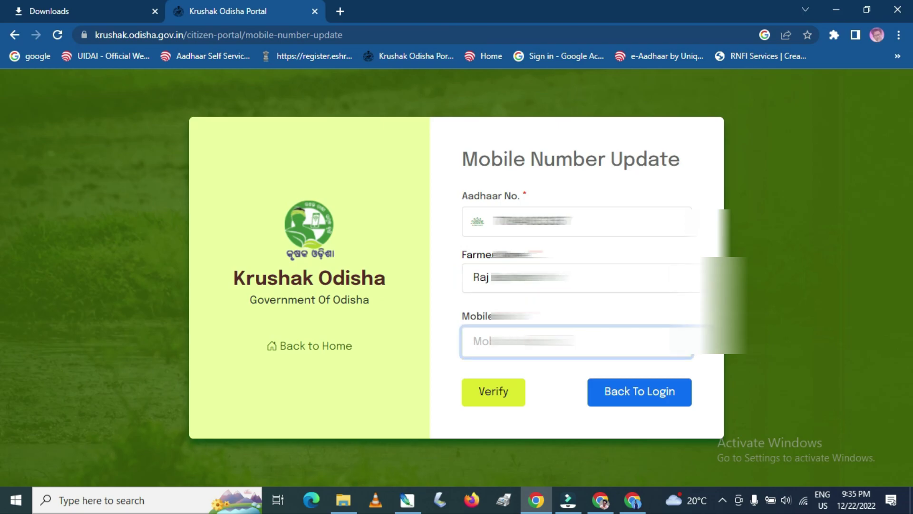
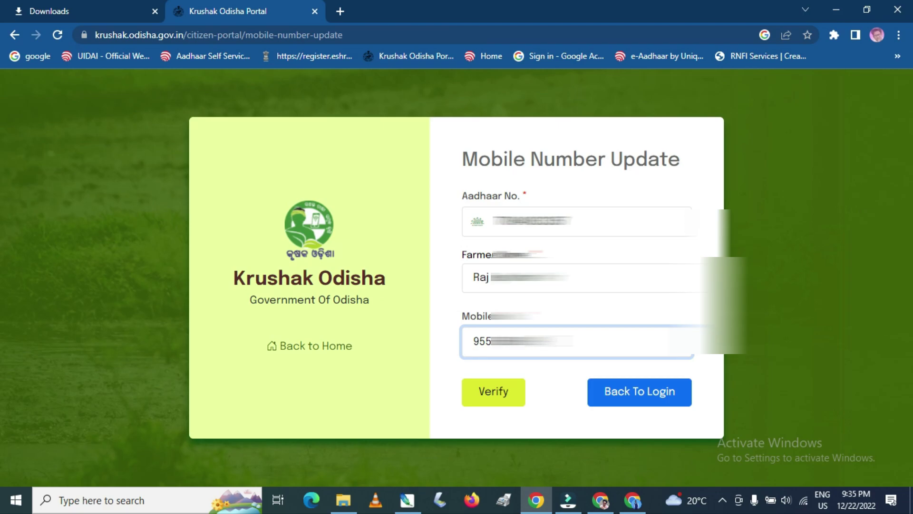
pyautogui.click(500, 398)
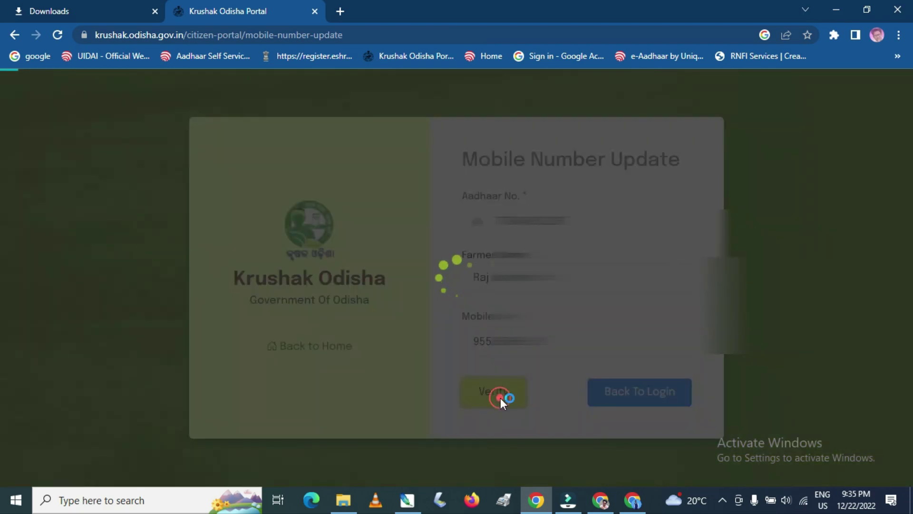
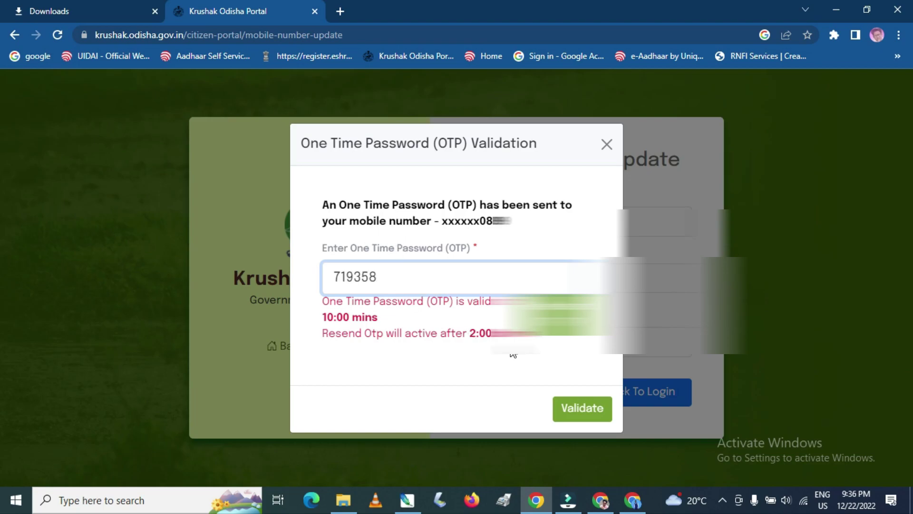
# Enter the received OTP and validate it to reach the farmer's dashboard
pyautogui.click(597, 412)
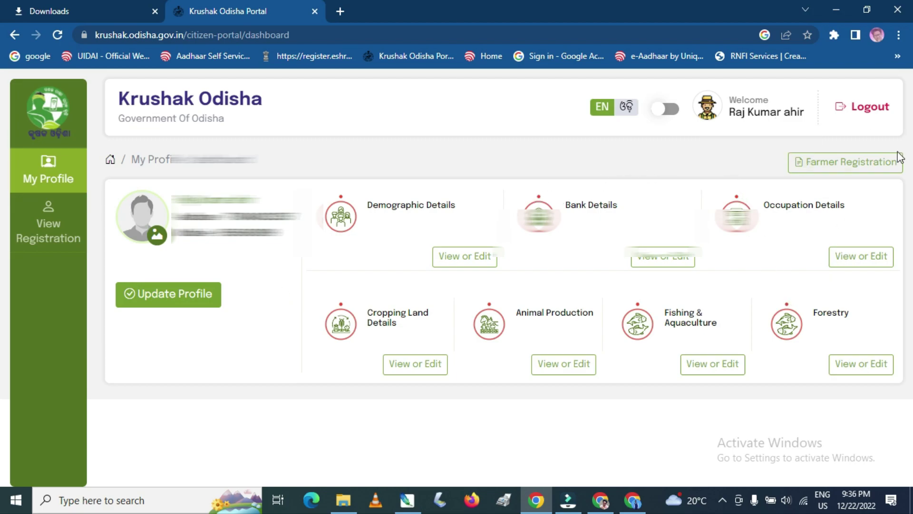
# Open Update Profile to edit the farmer's Demographic Details
pyautogui.moveTo(778, 113)
pyautogui.click(181, 302)
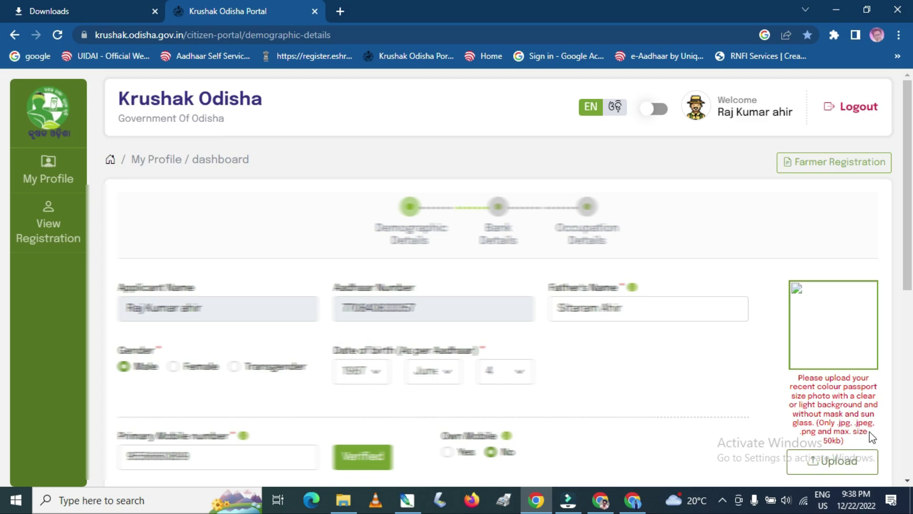
# Upload the farmer's passport-size photo into the Demographic Details photo box
pyautogui.click(843, 453)
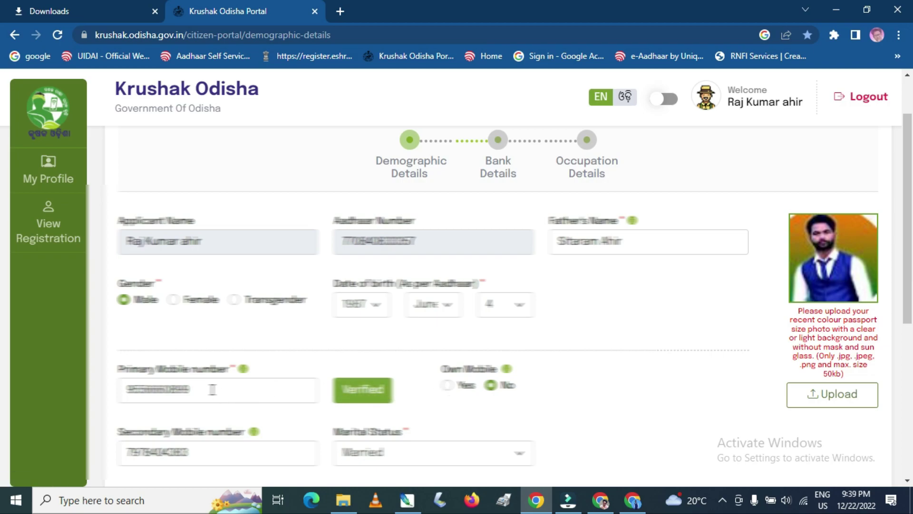
pyautogui.click(211, 389)
pyautogui.click(437, 400)
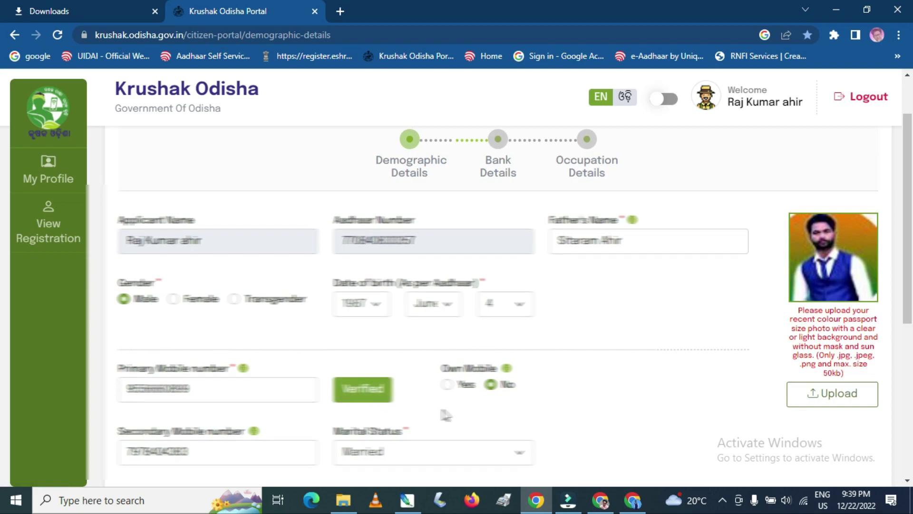
pyautogui.scroll(-5, 444, 416)
# Keep marital status as Married and social category as General
pyautogui.scroll(1, 445, 409)
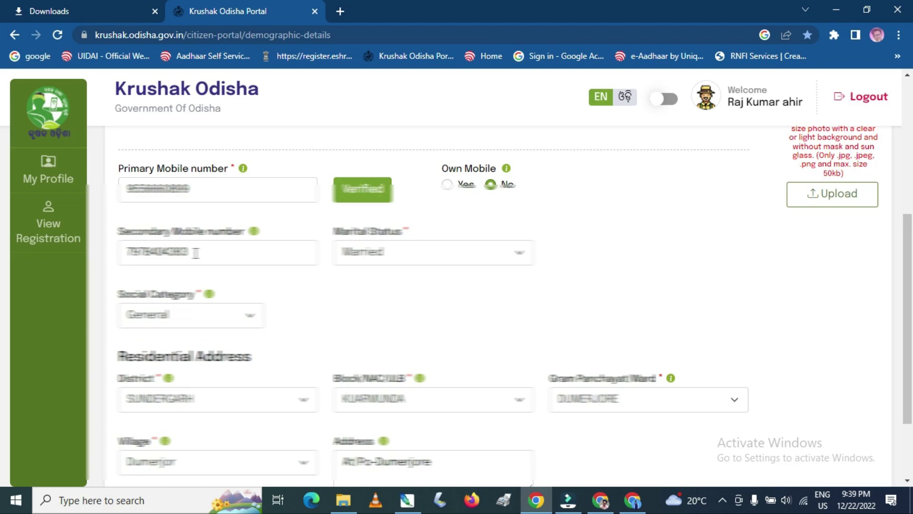
pyautogui.click(401, 252)
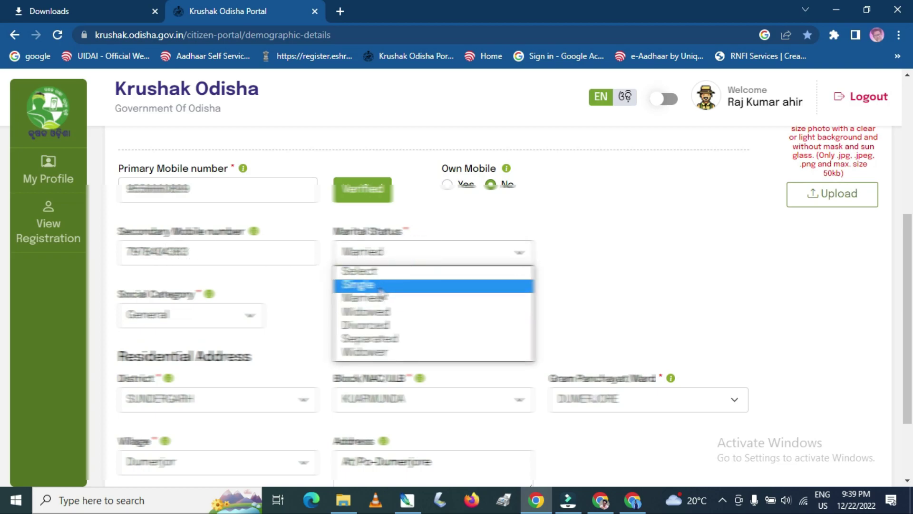
pyautogui.click(609, 287)
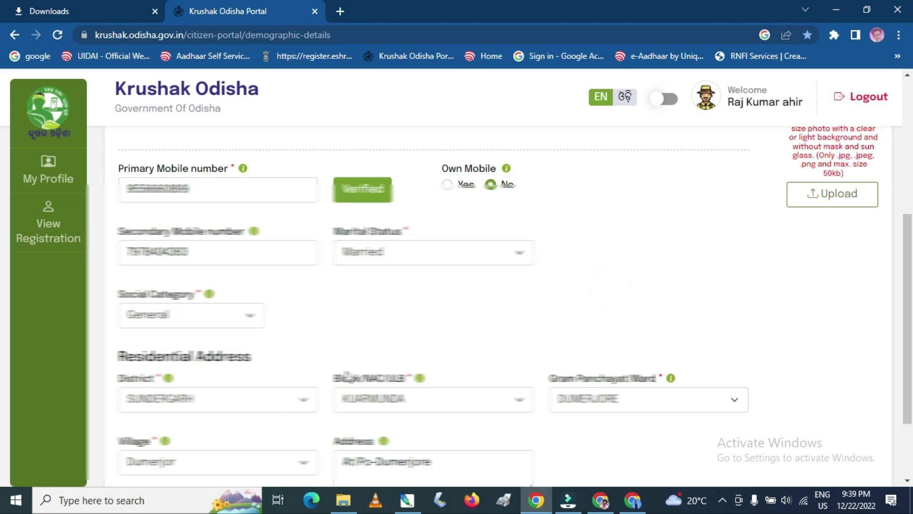
pyautogui.scroll(-1, 346, 374)
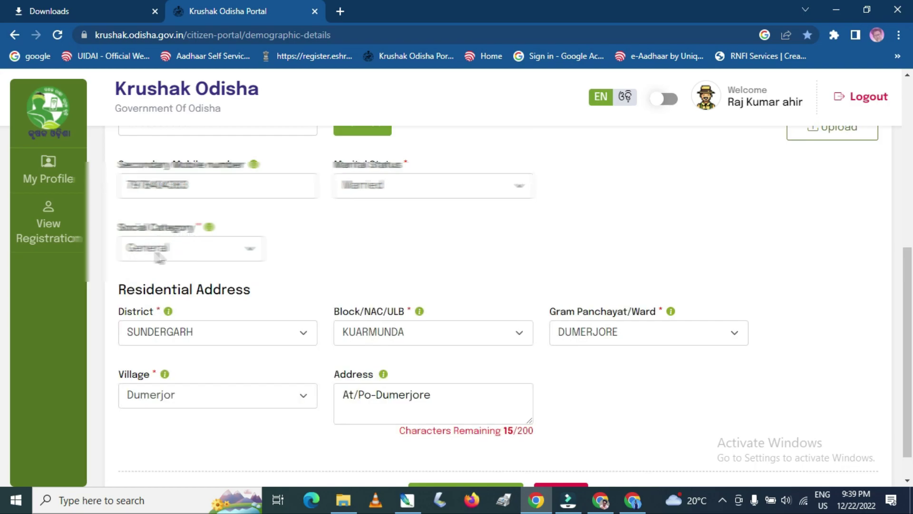
pyautogui.click(188, 259)
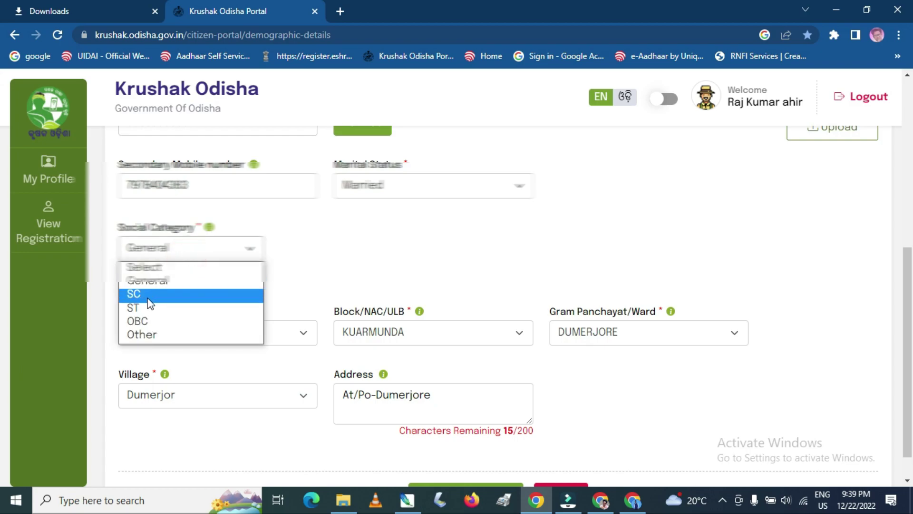
pyautogui.click(369, 263)
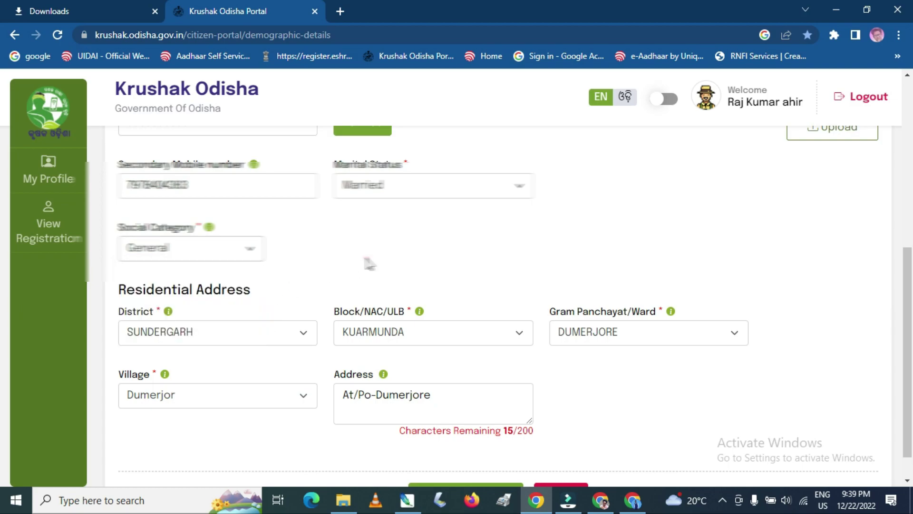
# Fill the residential address's district, block, gram panchayat and village, then Save and Continue
pyautogui.click(212, 341)
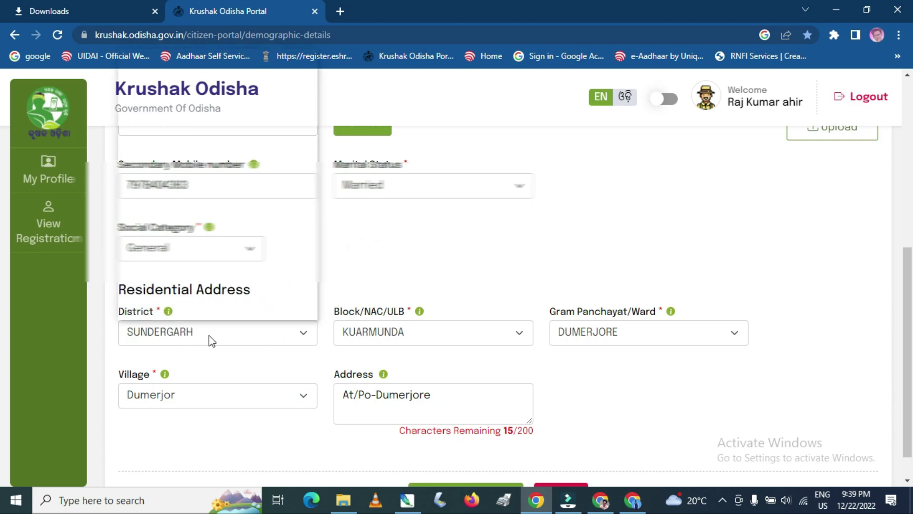
pyautogui.click(208, 339)
pyautogui.click(400, 331)
pyautogui.click(399, 331)
pyautogui.click(603, 328)
pyautogui.click(488, 287)
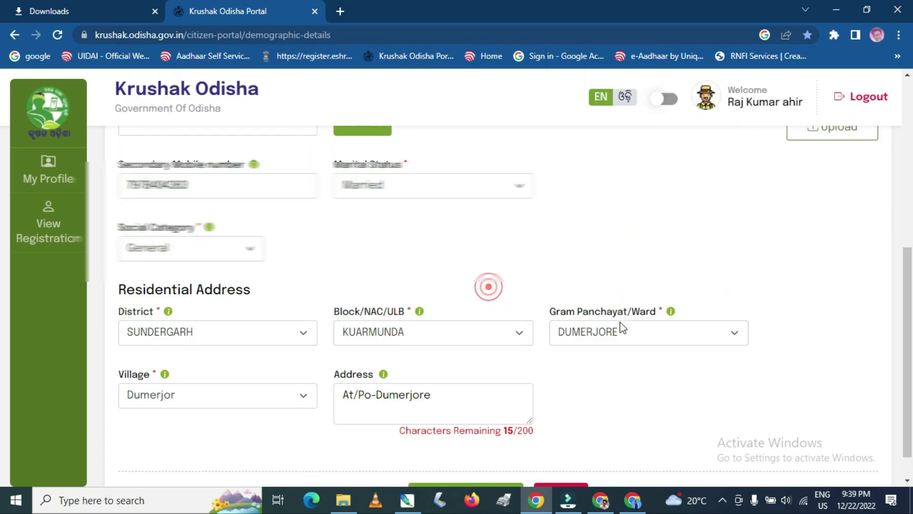
pyautogui.click(177, 399)
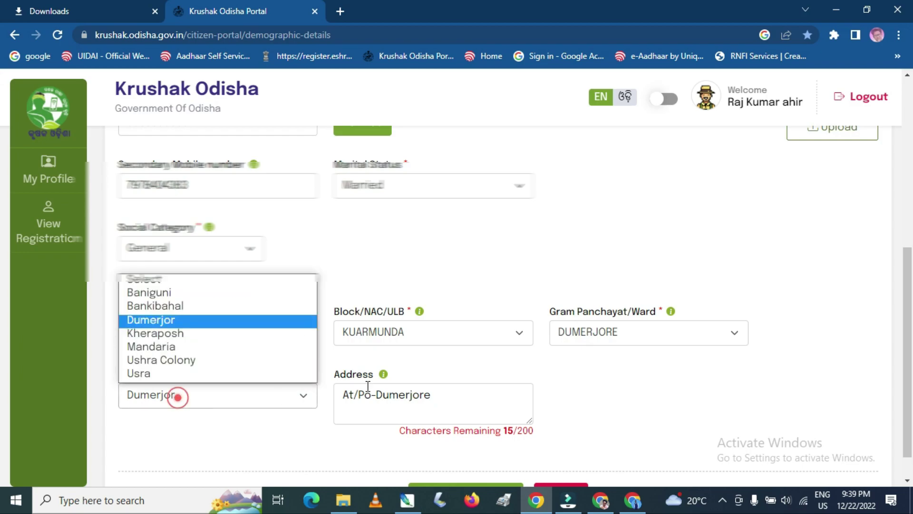
pyautogui.click(586, 382)
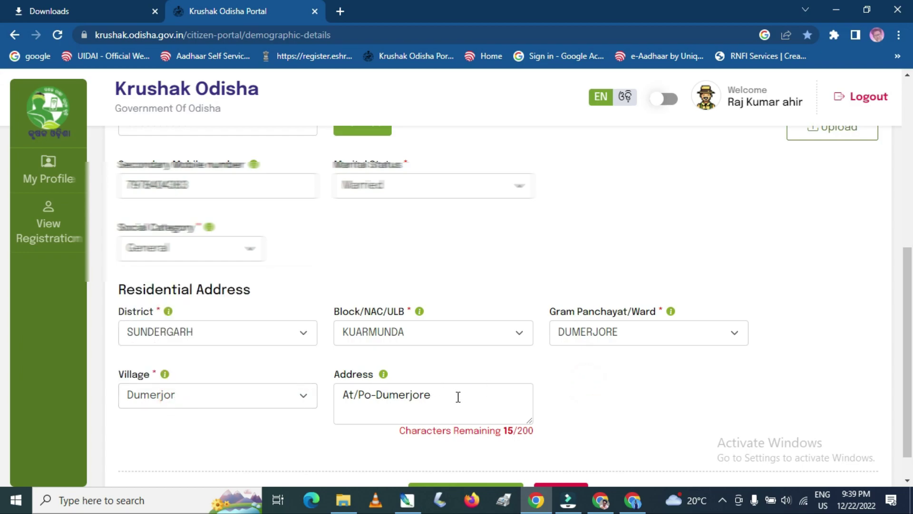
pyautogui.scroll(-1, 549, 395)
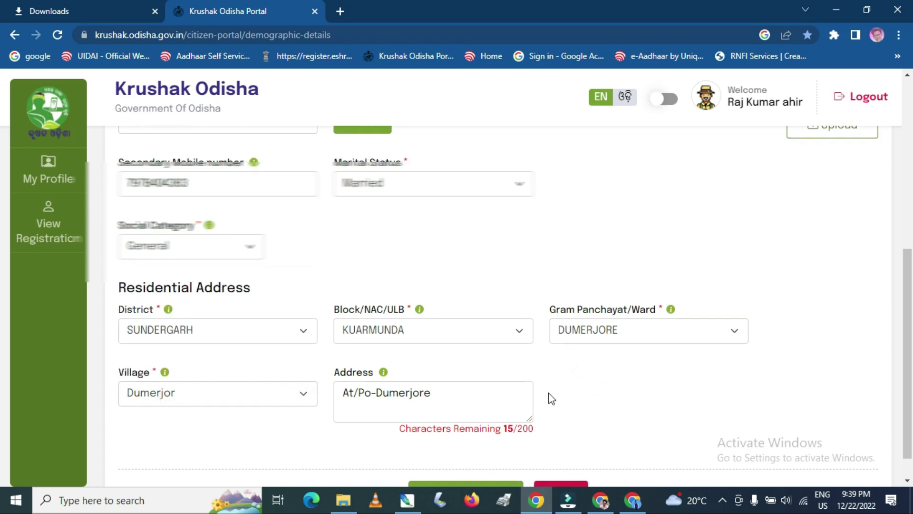
pyautogui.click(462, 461)
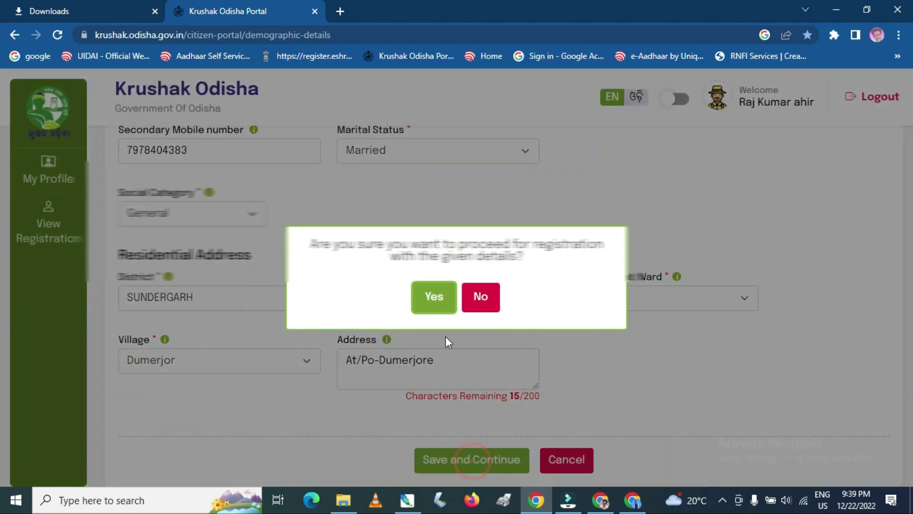
# Confirm saving the demographic details and enter the bank's IFSC code
pyautogui.click(433, 299)
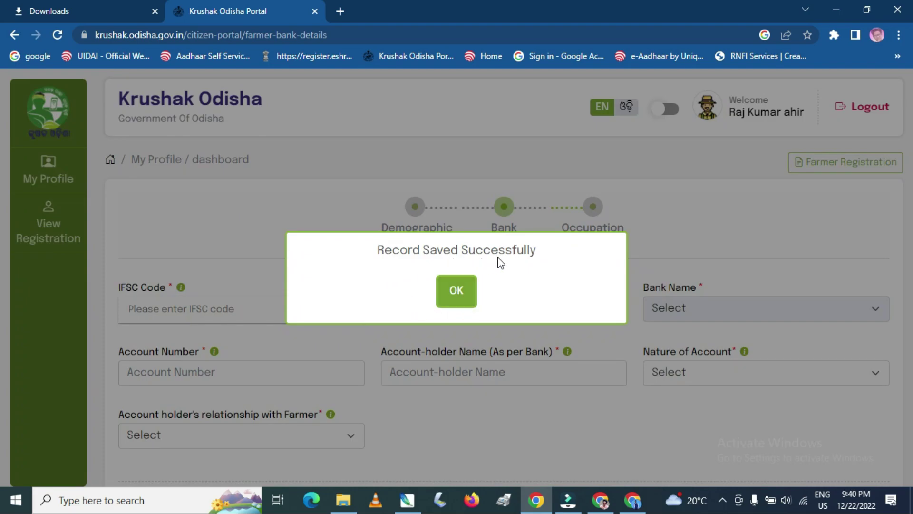
pyautogui.click(468, 290)
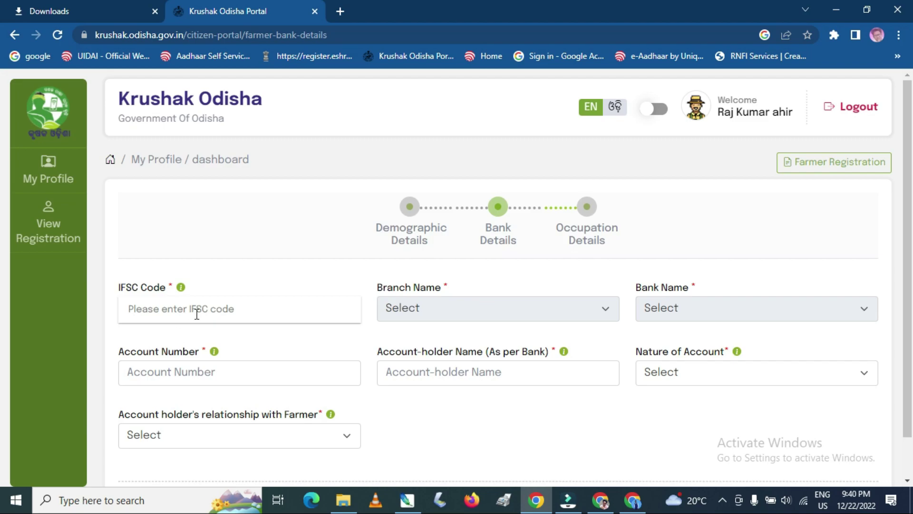
pyautogui.scroll(-1, 242, 299)
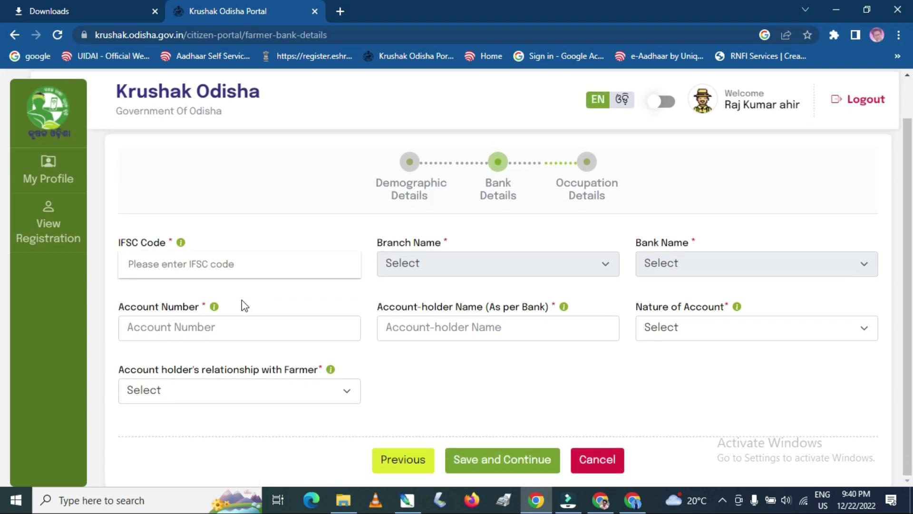
pyautogui.click(201, 269)
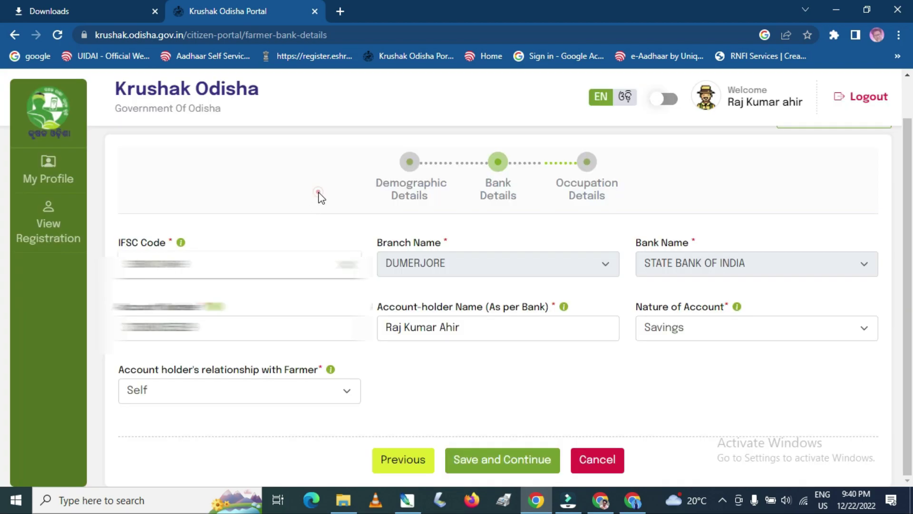
pyautogui.click(318, 193)
pyautogui.moveTo(564, 307)
pyautogui.click(478, 365)
pyautogui.click(199, 261)
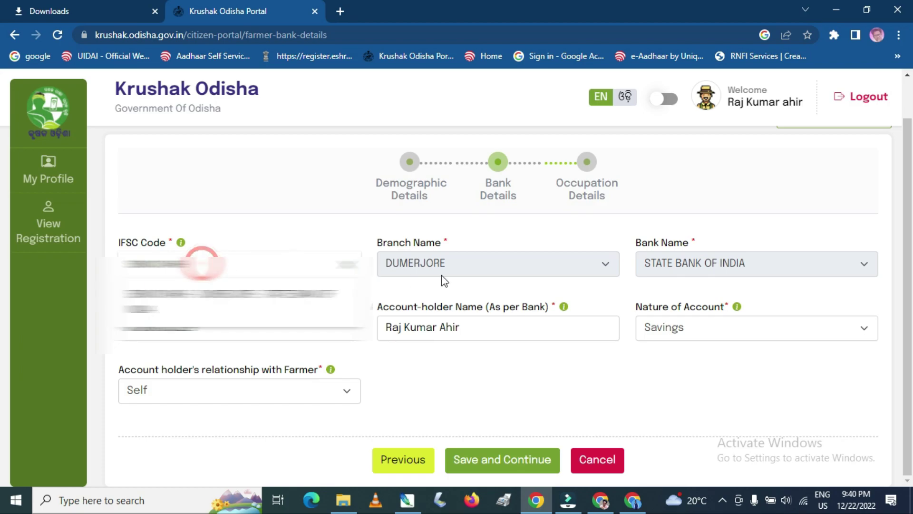
pyautogui.click(508, 270)
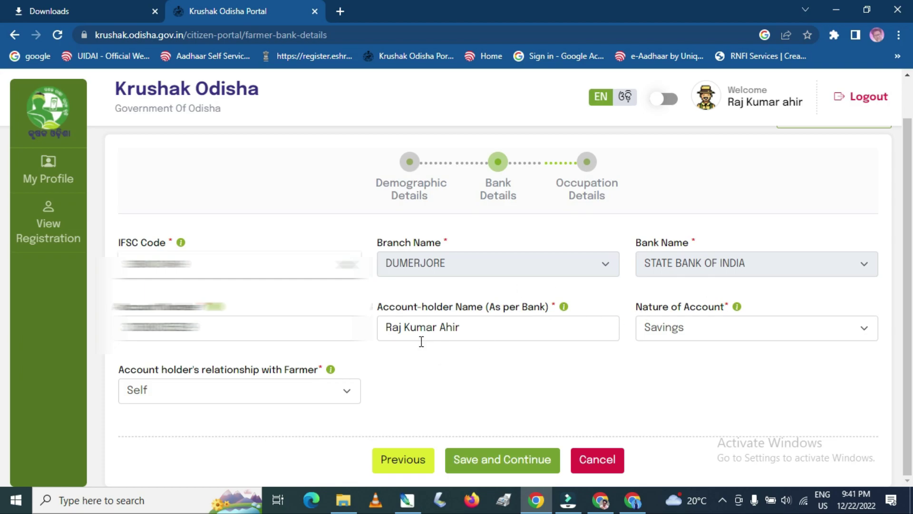
# Set account type to Savings and holder relationship to Self, then save the bank details
pyautogui.click(675, 329)
pyautogui.click(509, 398)
pyautogui.click(159, 393)
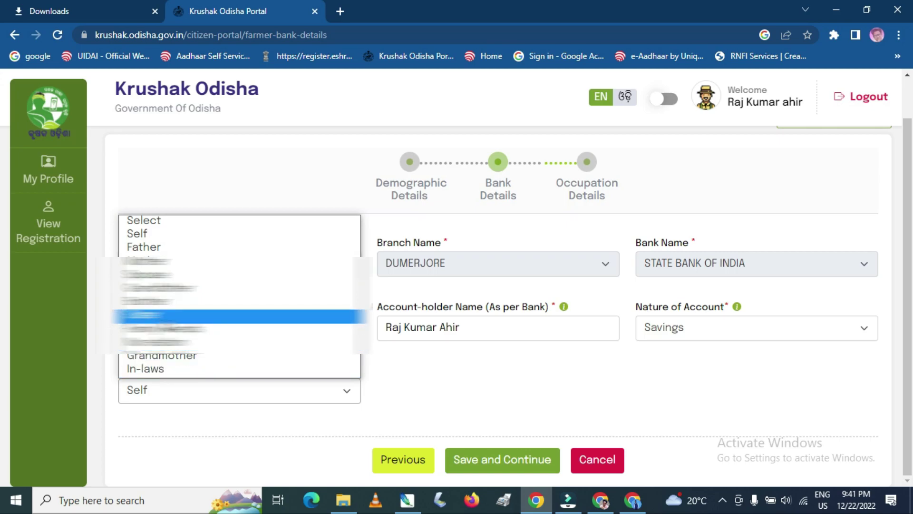
pyautogui.click(172, 418)
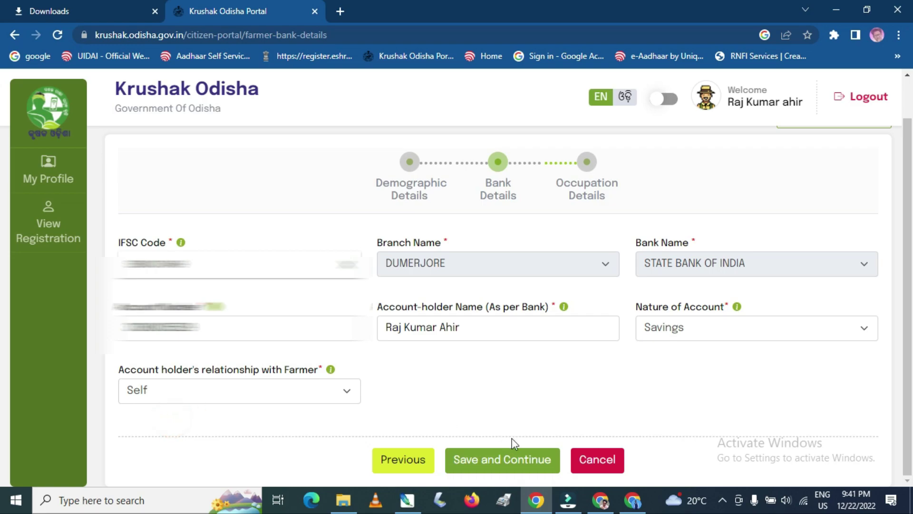
pyautogui.click(487, 464)
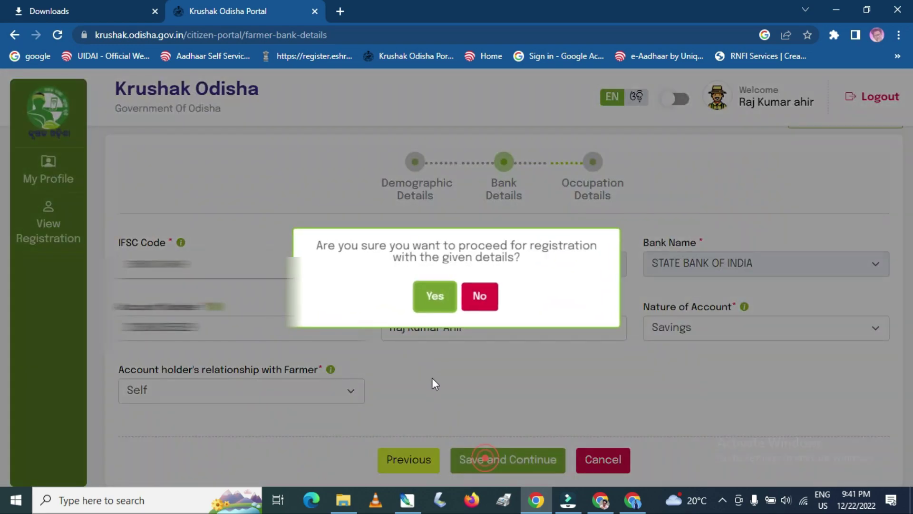
pyautogui.click(431, 300)
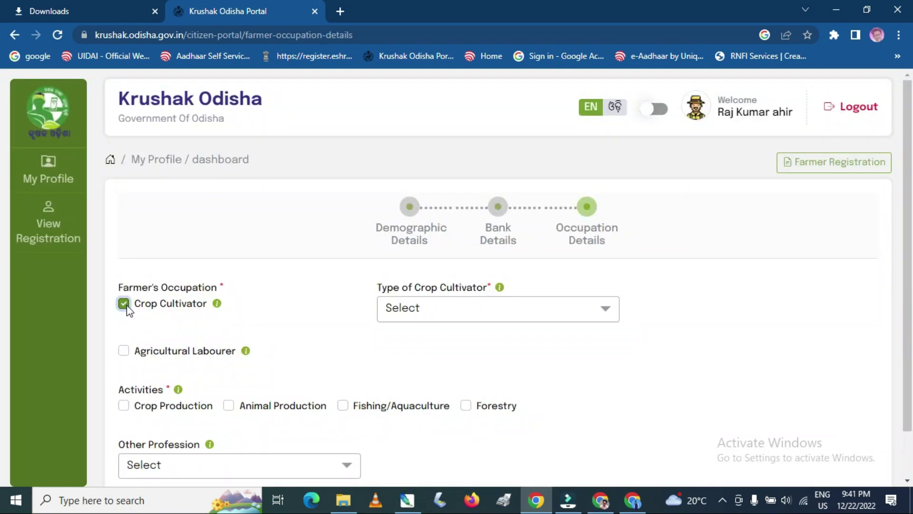
pyautogui.click(125, 305)
# Tick and then untick Agricultural Labourer in Occupation Details
pyautogui.click(367, 250)
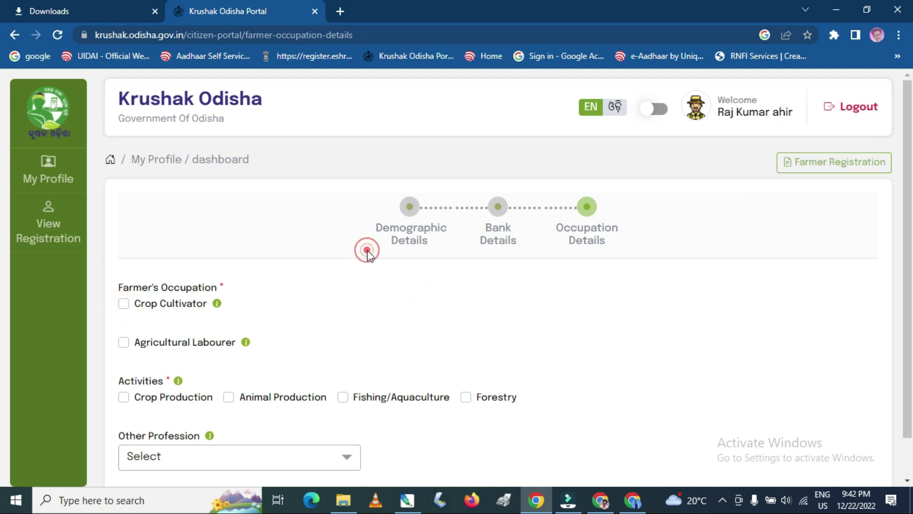
pyautogui.click(124, 343)
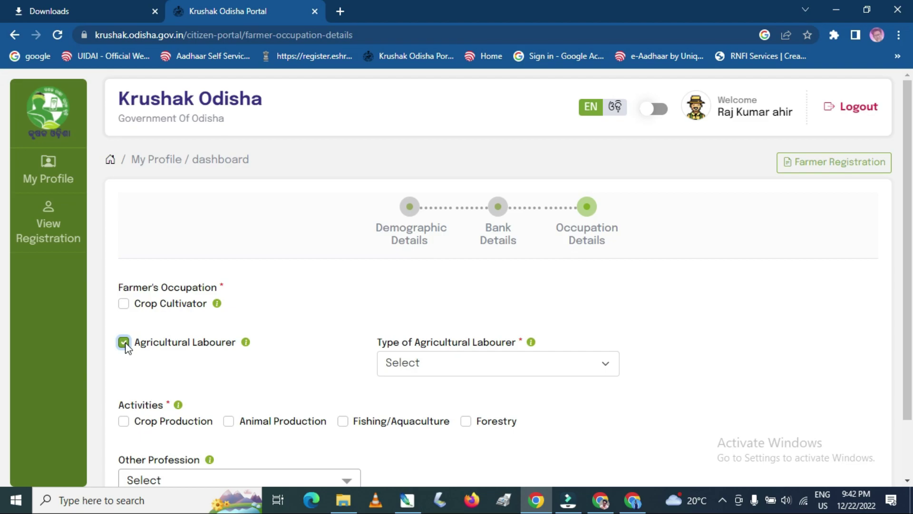
pyautogui.click(125, 343)
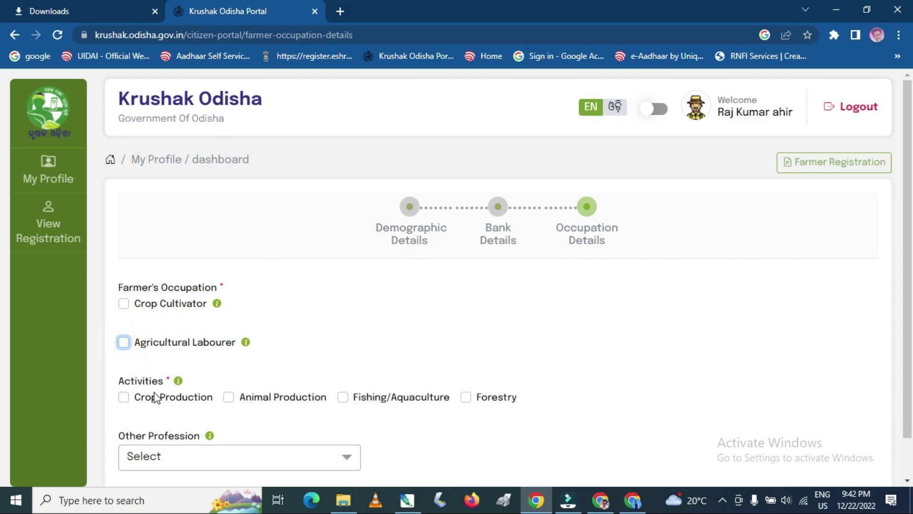
pyautogui.tripleClick(341, 376)
pyautogui.click(340, 374)
pyautogui.click(261, 421)
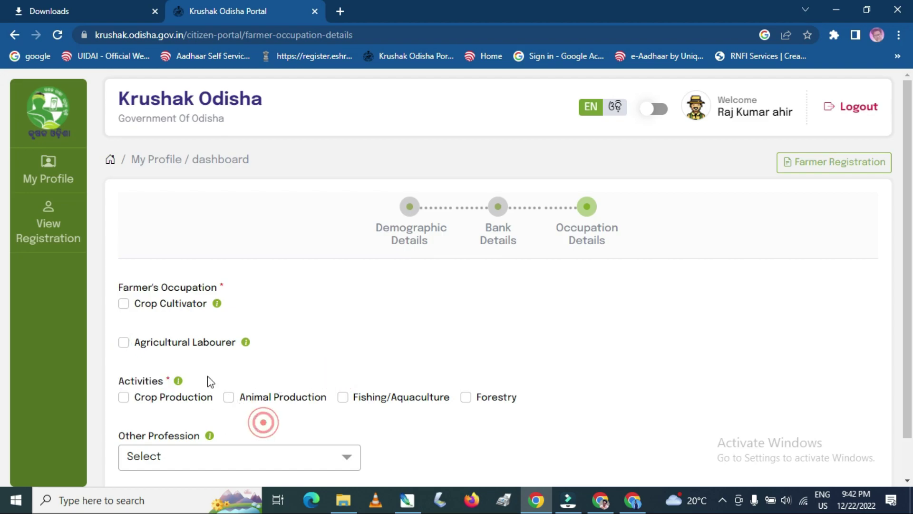
# Tick Crop Cultivator with Land Holder as its type, leaving Agricultural Labourer unticked
pyautogui.click(127, 306)
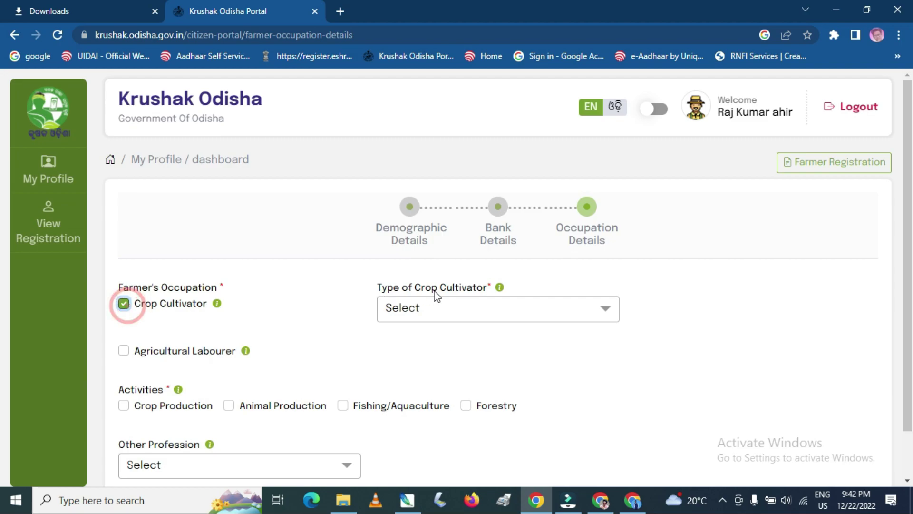
pyautogui.click(461, 307)
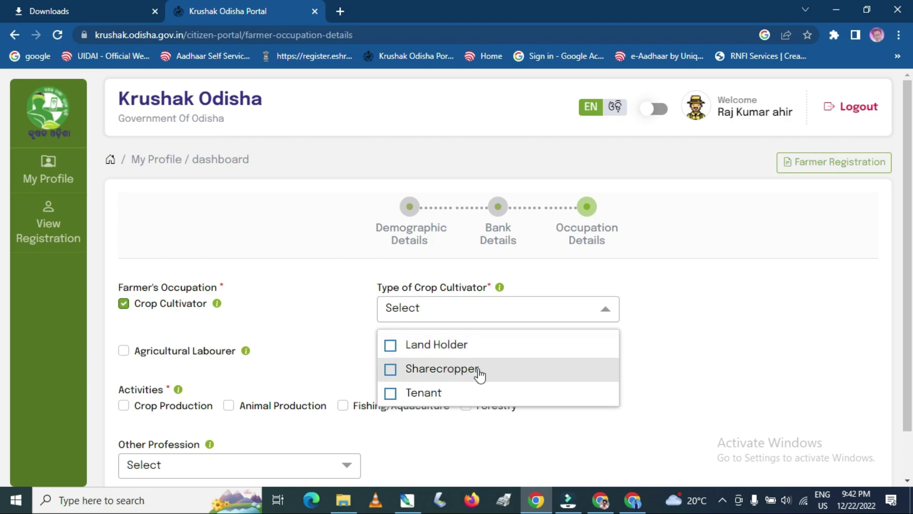
pyautogui.click(431, 346)
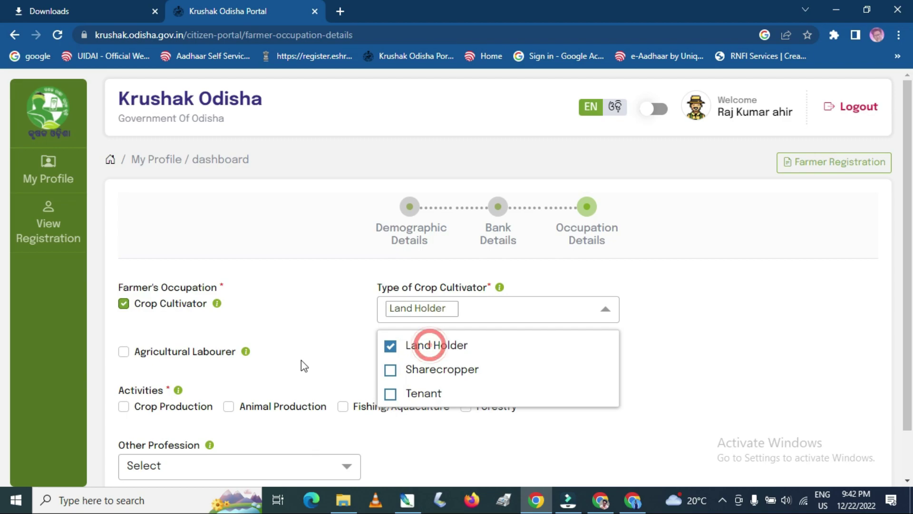
pyautogui.click(320, 348)
pyautogui.click(123, 352)
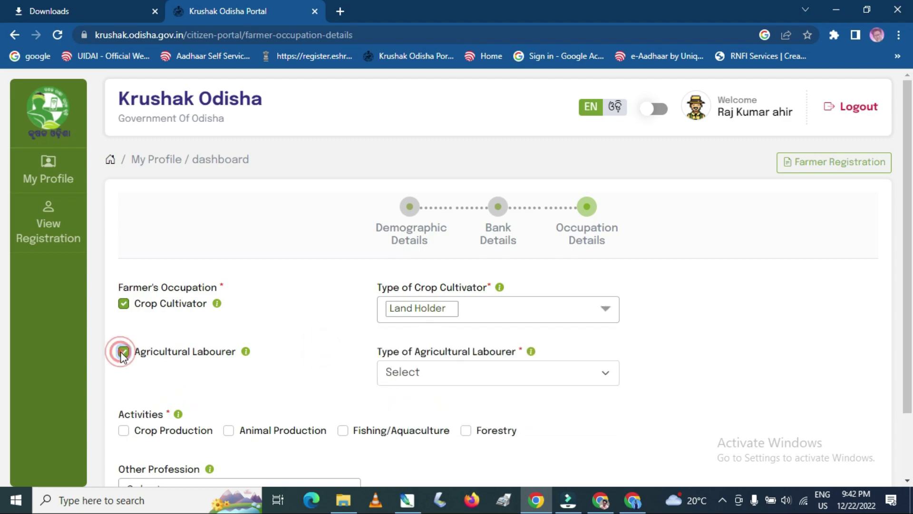
pyautogui.click(459, 371)
pyautogui.click(292, 369)
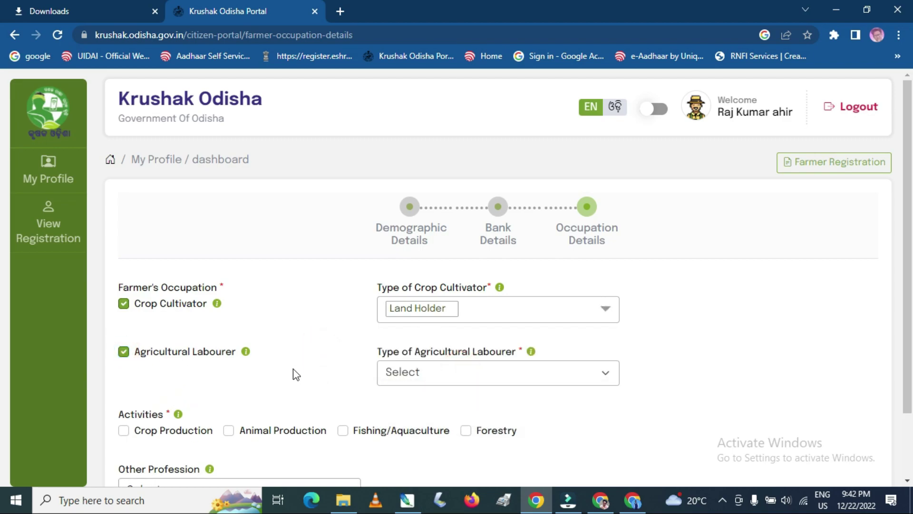
pyautogui.click(123, 355)
pyautogui.scroll(-1, 244, 372)
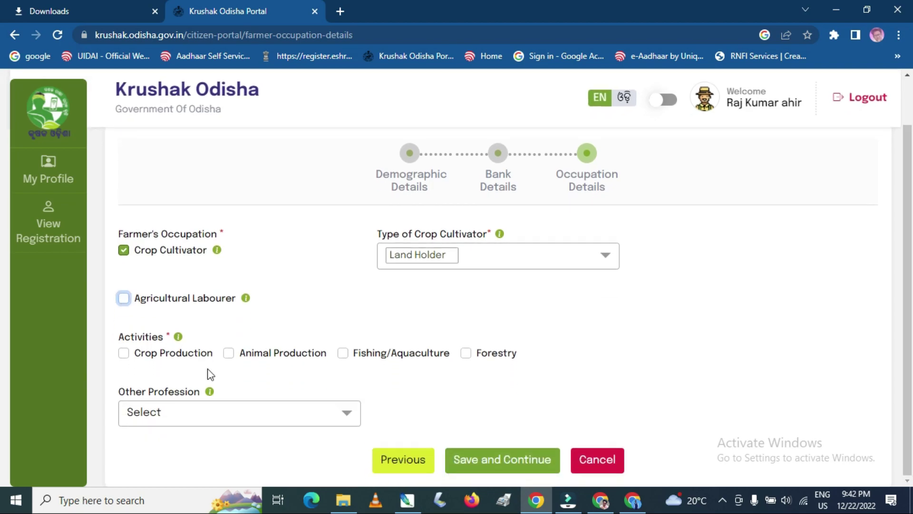
# Tick Crop Production and Animal Production as activities, then save and confirm the occupation details
pyautogui.click(124, 352)
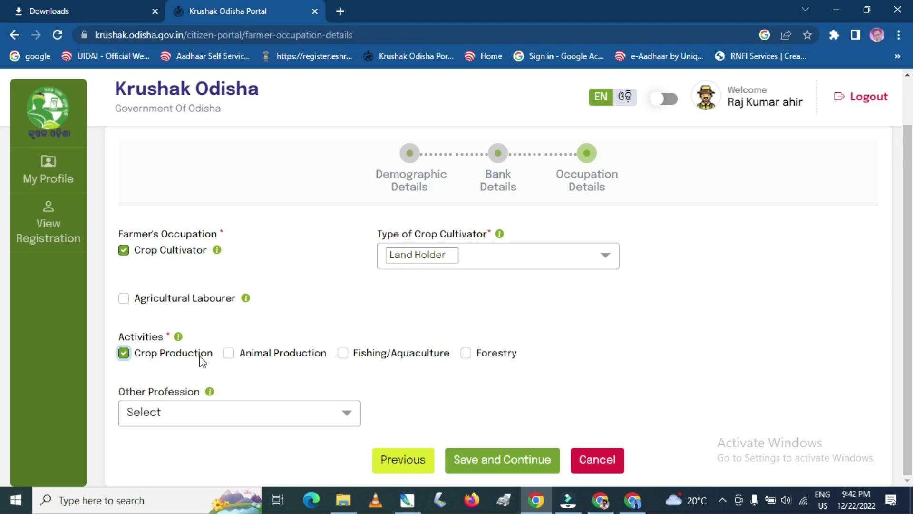
pyautogui.click(229, 353)
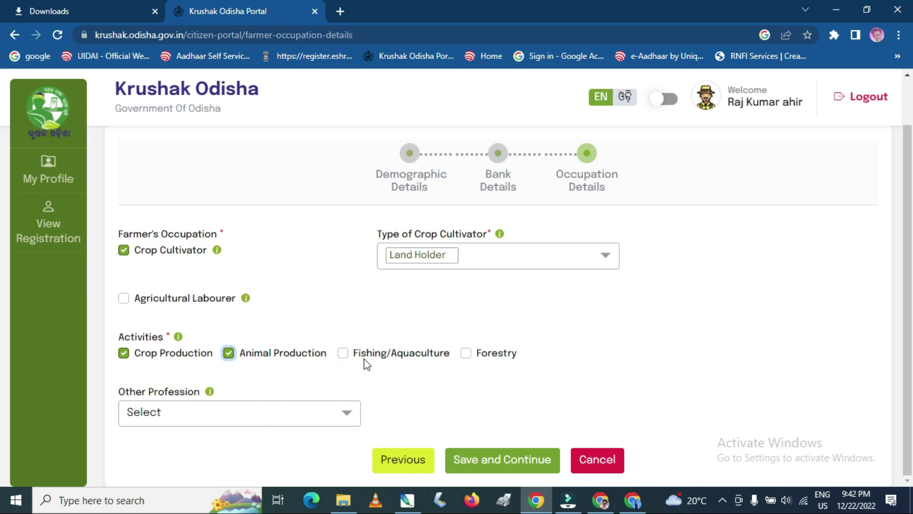
pyautogui.click(224, 415)
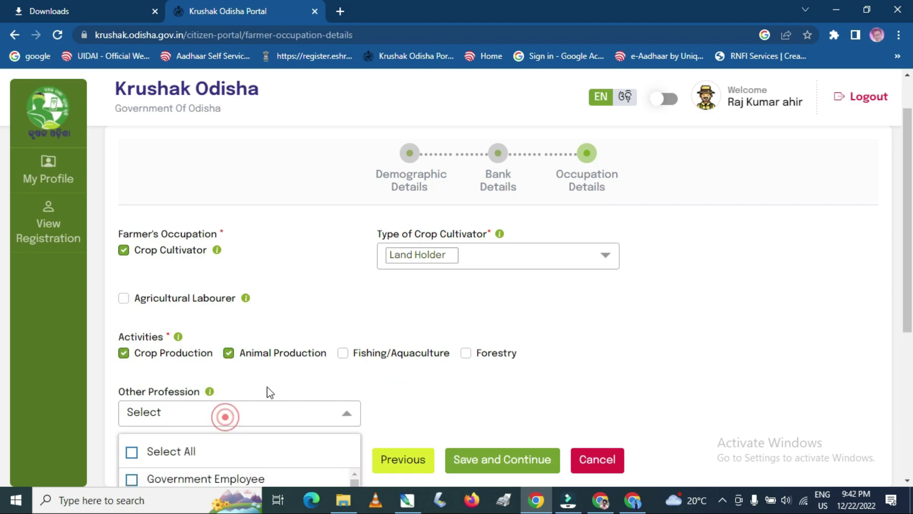
pyautogui.scroll(-3, 247, 393)
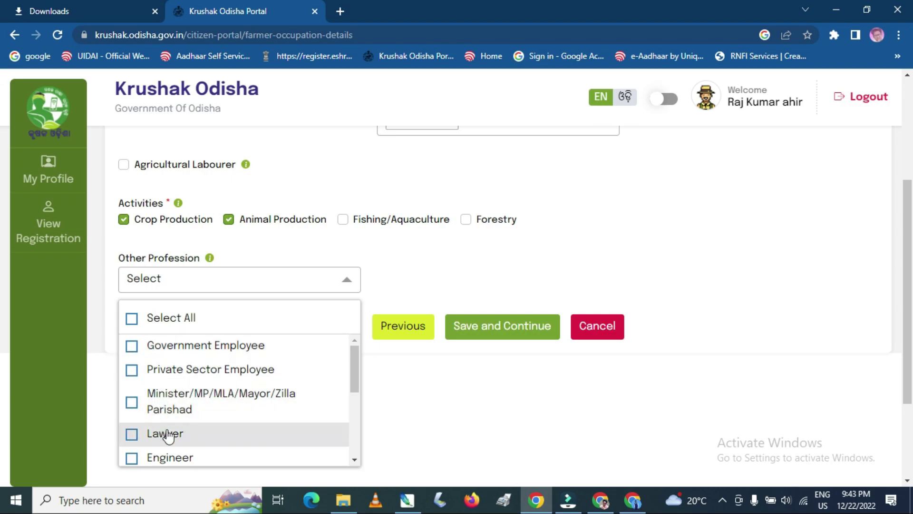
pyautogui.scroll(-3, 204, 425)
pyautogui.scroll(6, 204, 426)
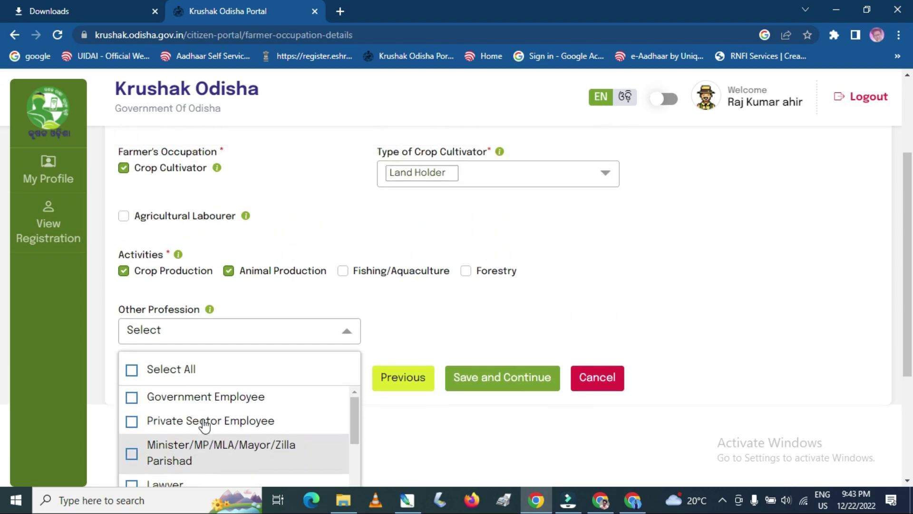
pyautogui.click(427, 397)
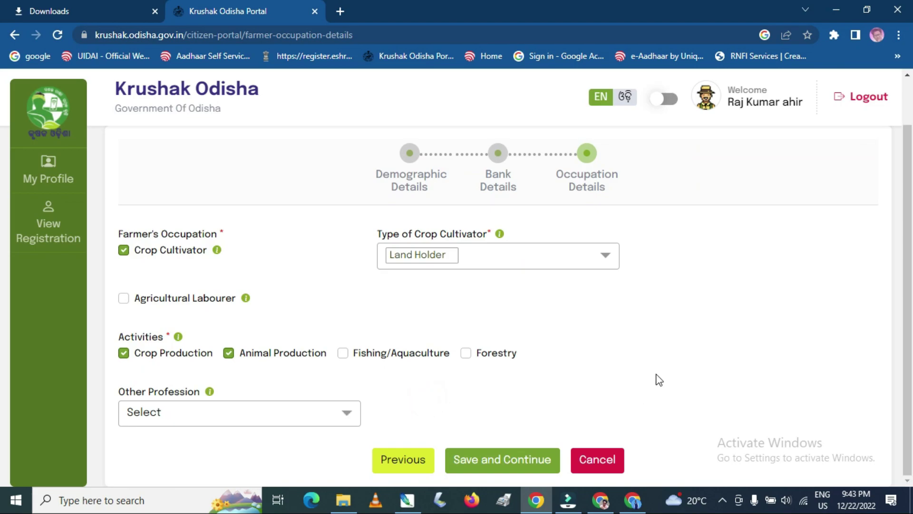
pyautogui.click(503, 462)
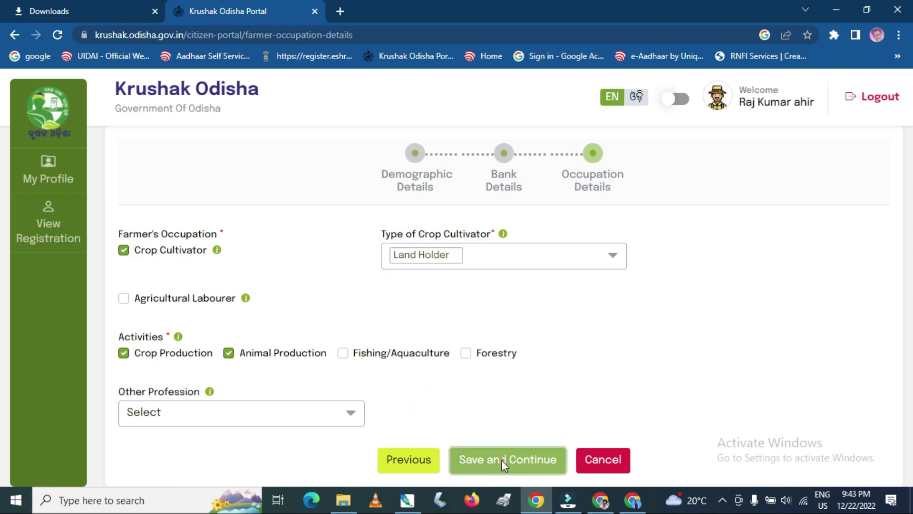
pyautogui.click(434, 297)
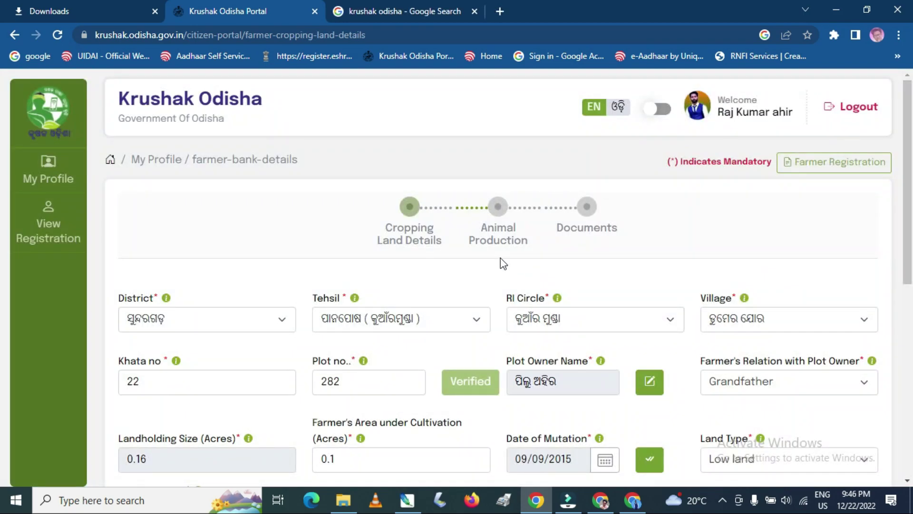
# Review the District, Tehsil, RI Circle and Village selections for the cropping land
pyautogui.click(500, 258)
pyautogui.click(282, 276)
pyautogui.scroll(-1, 410, 286)
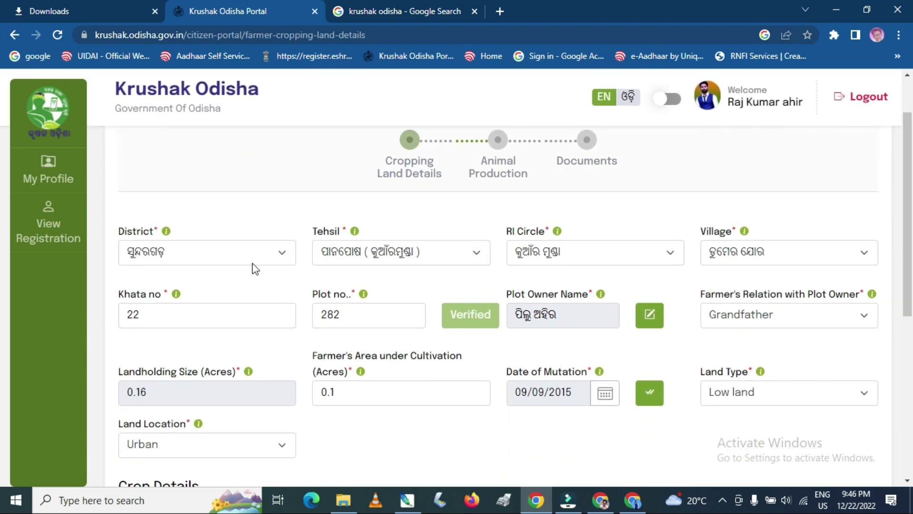
pyautogui.click(184, 253)
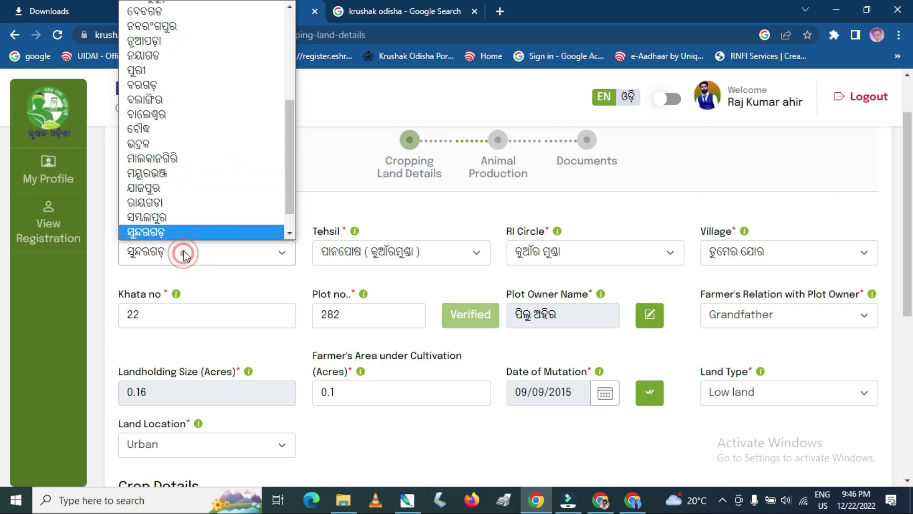
pyautogui.click(383, 256)
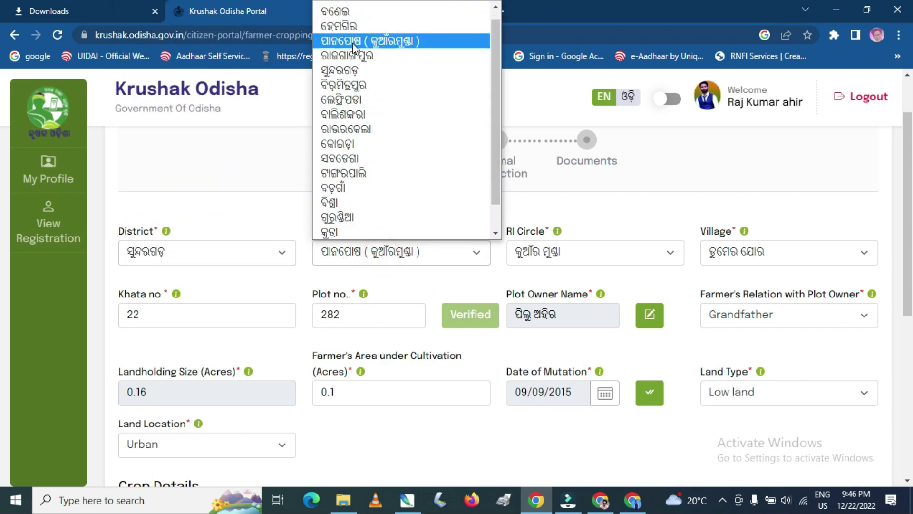
pyautogui.click(386, 41)
pyautogui.click(546, 251)
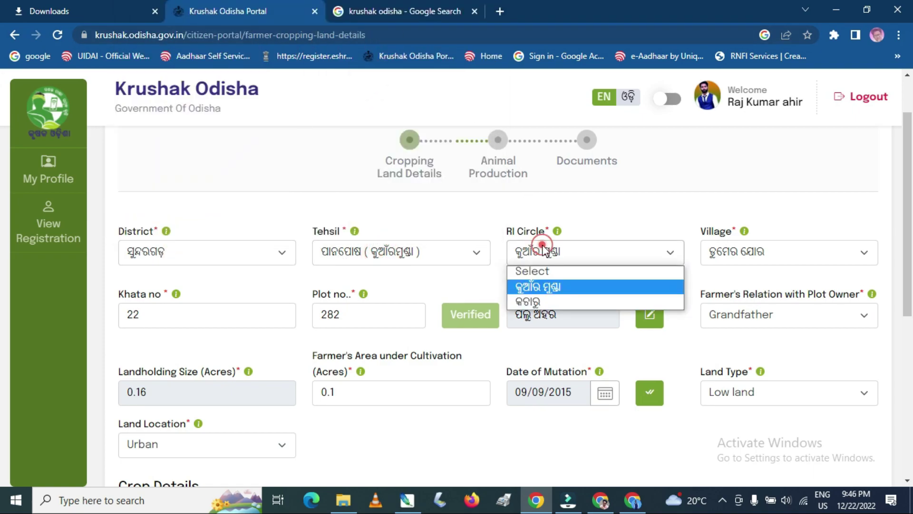
pyautogui.click(549, 286)
pyautogui.click(751, 259)
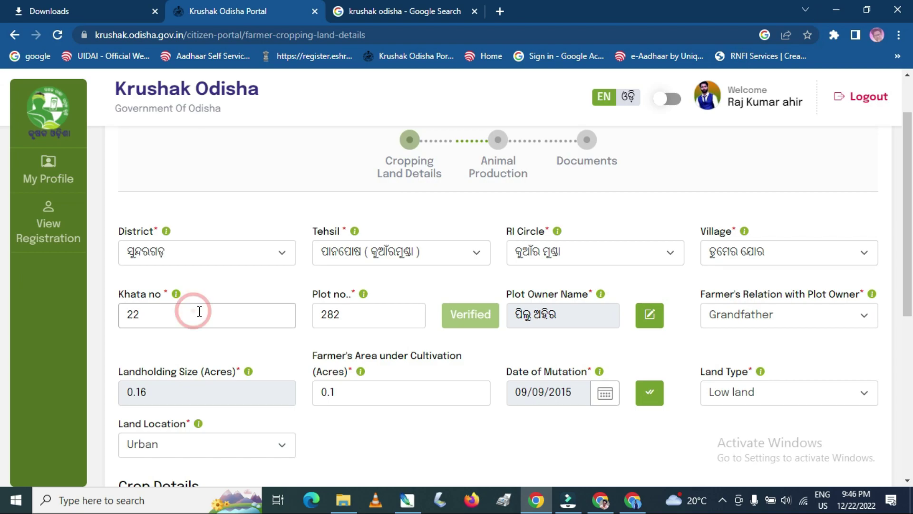
# Visit the Plot no field and unlock Plot Owner Name for editing
pyautogui.click(360, 313)
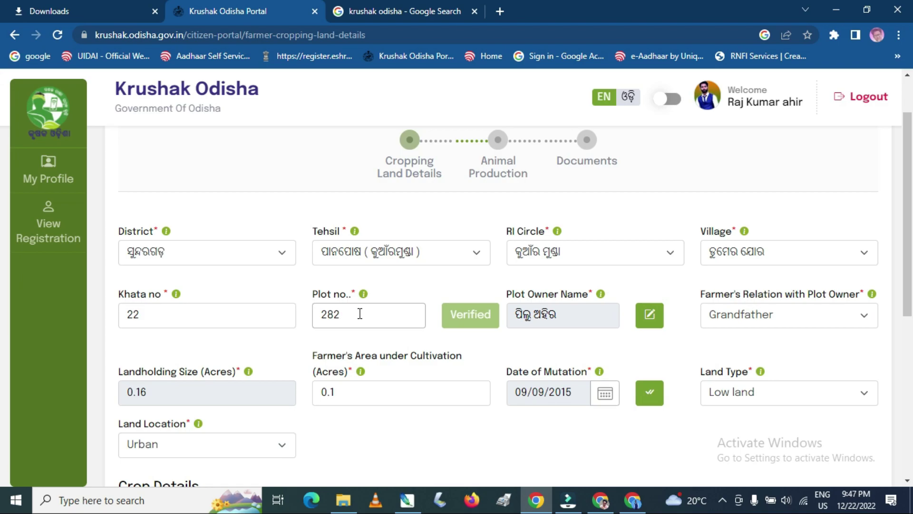
pyautogui.click(426, 288)
pyautogui.click(649, 320)
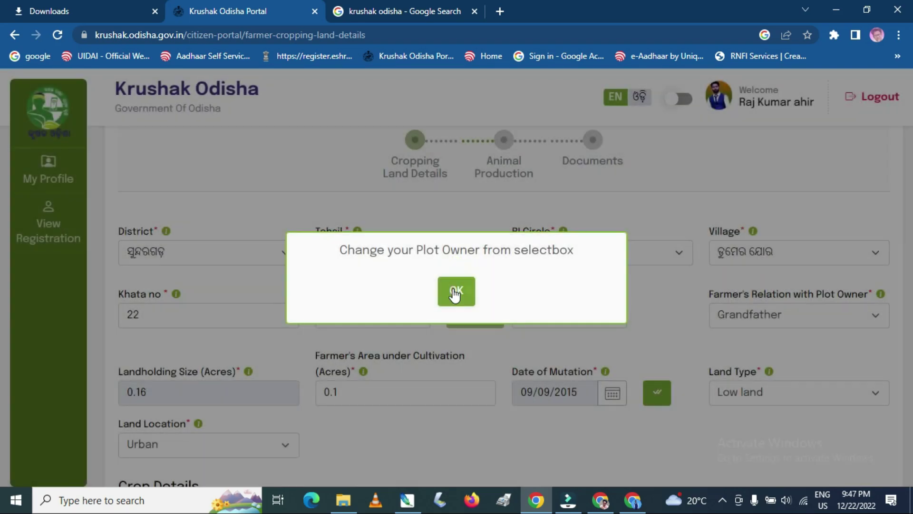
# Dismiss the plot owner alert, leaving Plot Owner Name unchanged and the relation as Grandfather
pyautogui.click(465, 295)
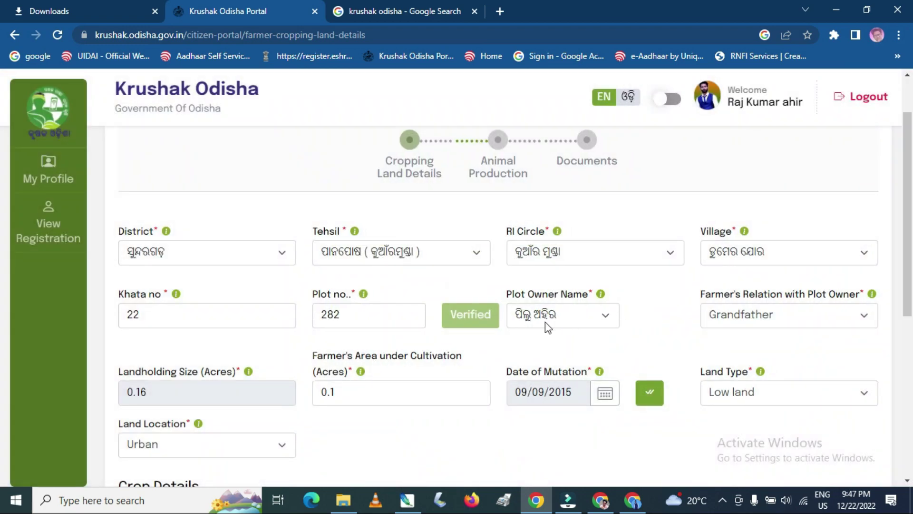
pyautogui.click(475, 321)
pyautogui.click(592, 318)
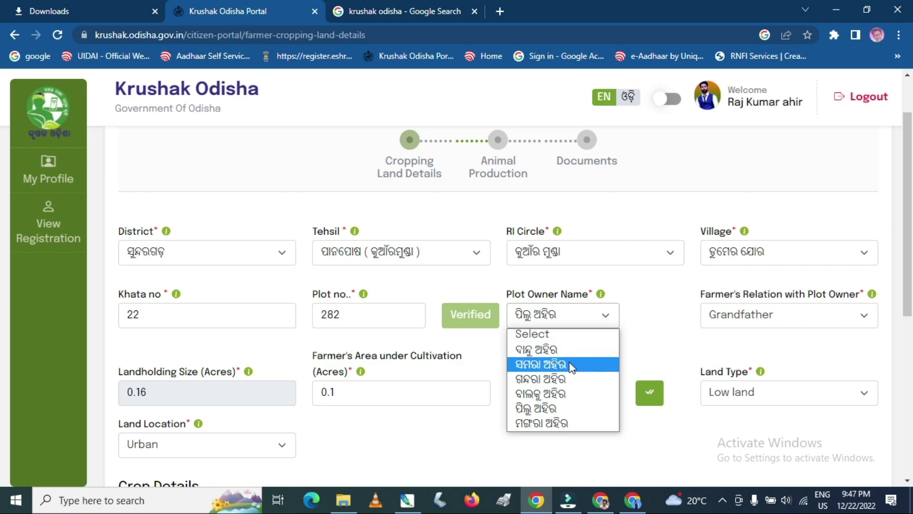
pyautogui.click(657, 338)
pyautogui.click(755, 319)
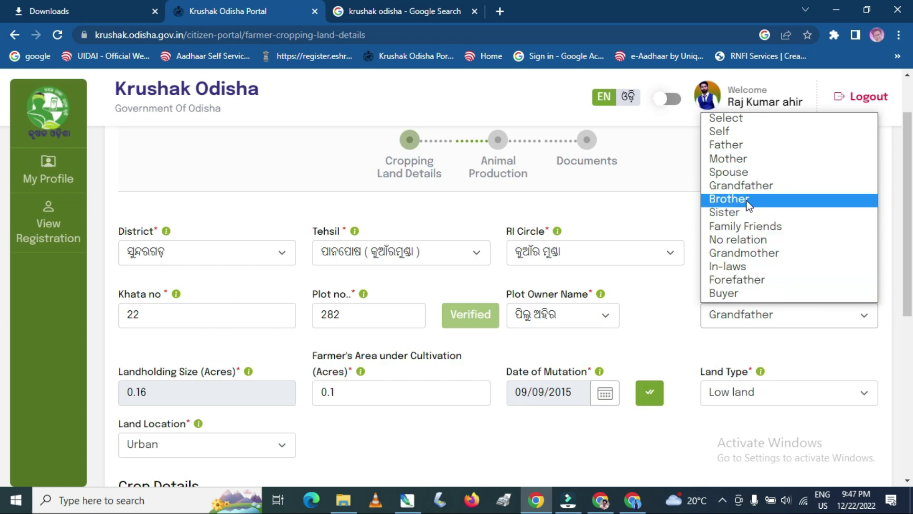
pyautogui.click(714, 359)
pyautogui.scroll(-1, 309, 386)
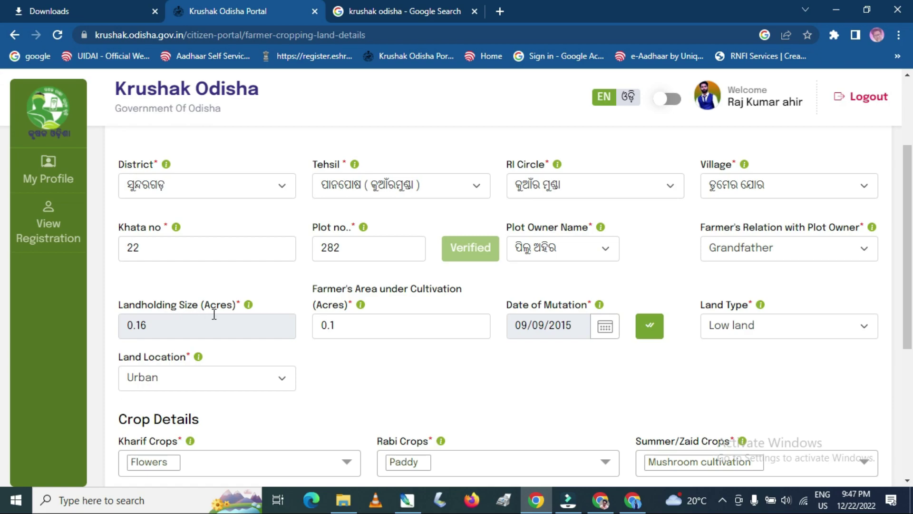
# Enter 0.16 as Farmer's Area under Cultivation, keeping Land Type as Low land
pyautogui.click(195, 329)
pyautogui.click(353, 319)
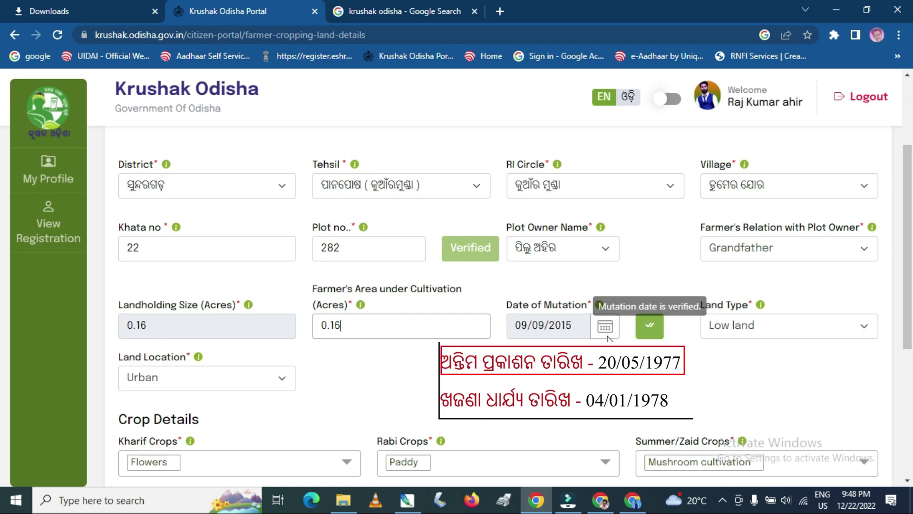
pyautogui.click(773, 323)
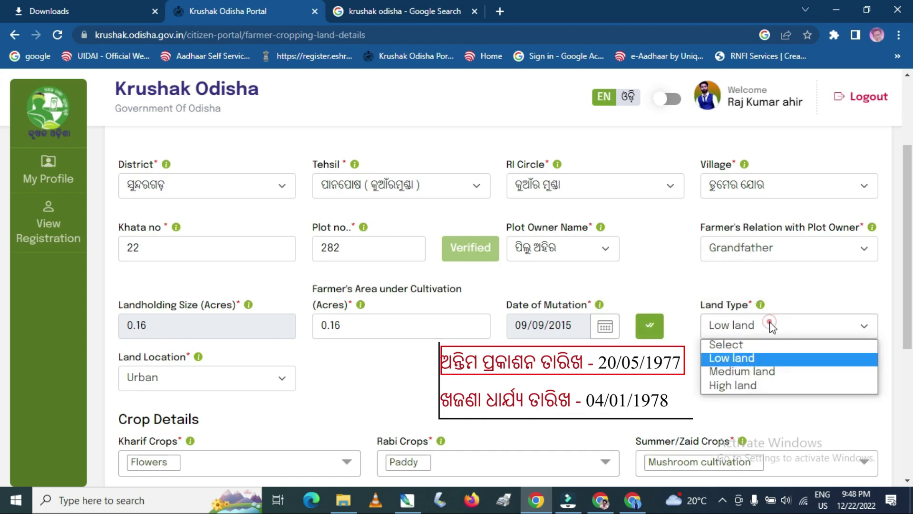
pyautogui.click(607, 393)
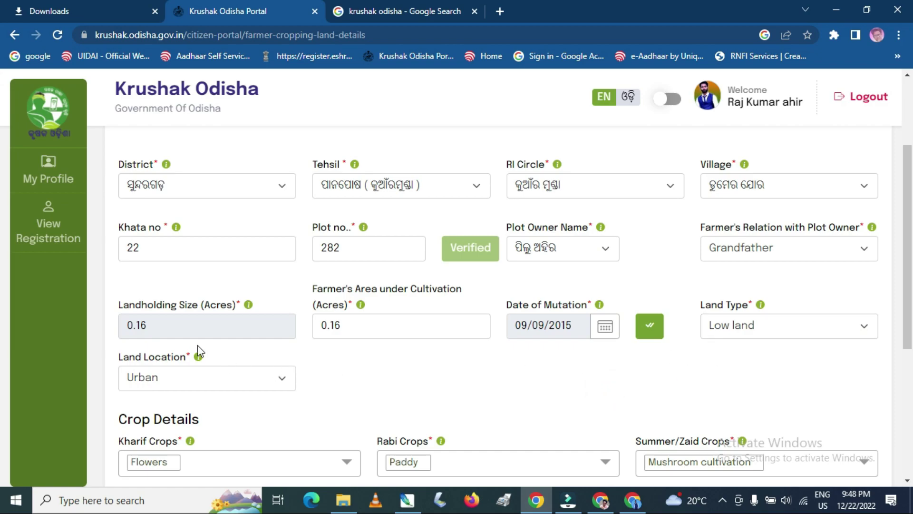
# Switch Land Location to Rural and then back to Urban
pyautogui.scroll(-2, 430, 384)
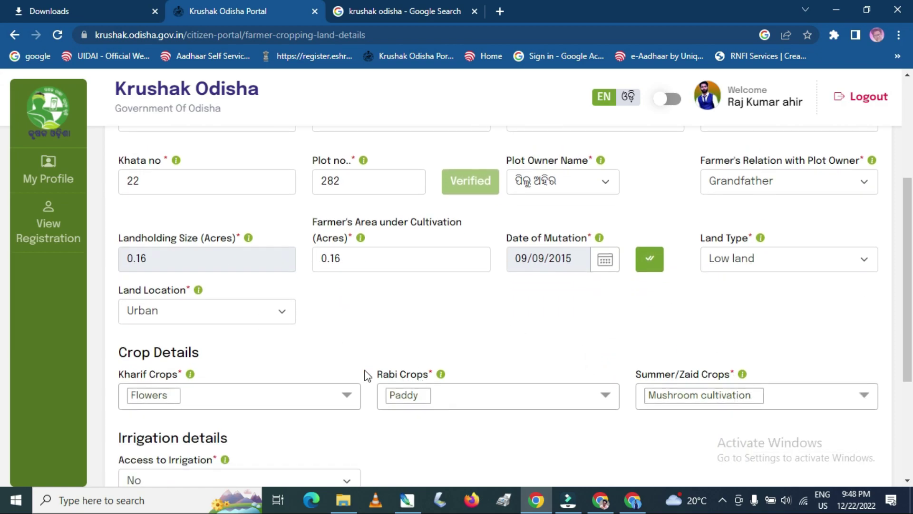
pyautogui.click(164, 312)
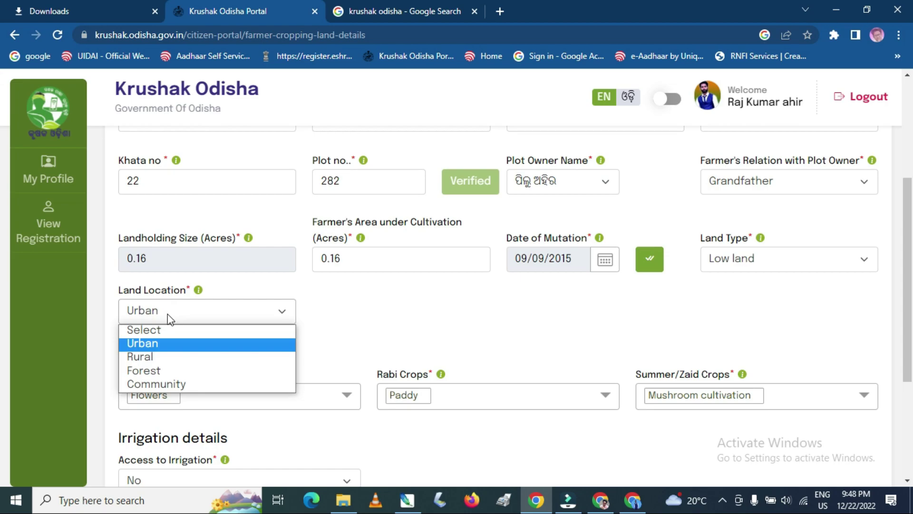
pyautogui.click(371, 310)
pyautogui.click(228, 306)
pyautogui.click(161, 357)
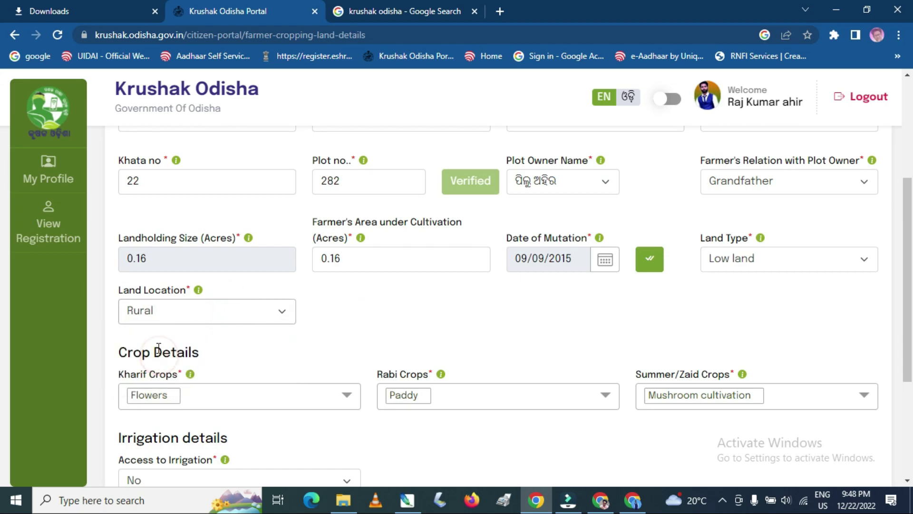
pyautogui.click(168, 316)
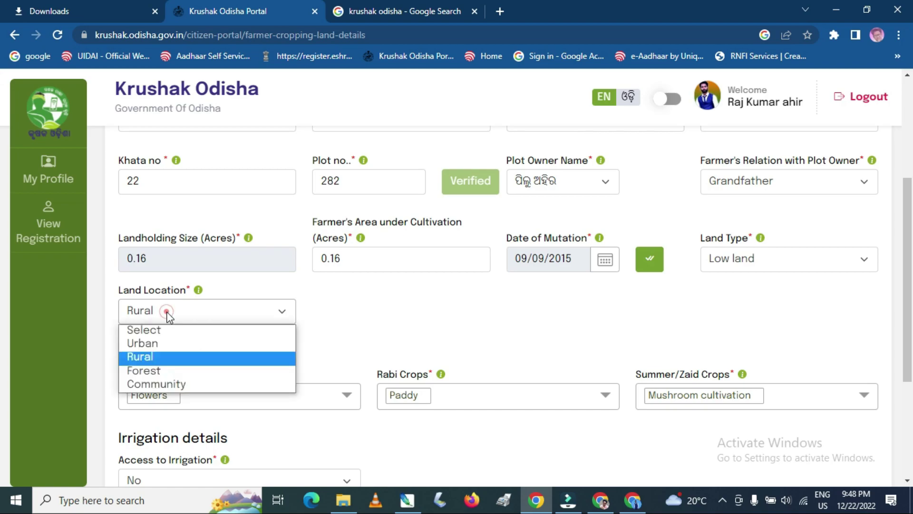
pyautogui.click(157, 343)
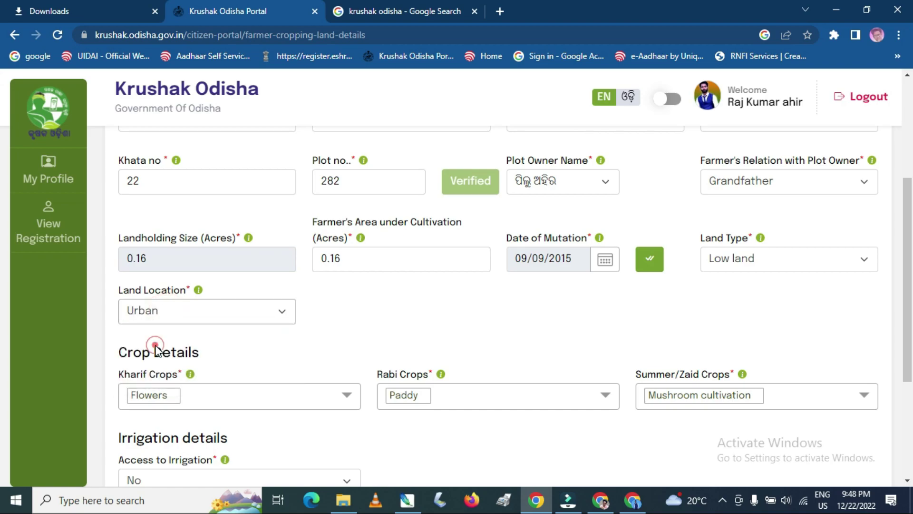
pyautogui.scroll(-3, 393, 346)
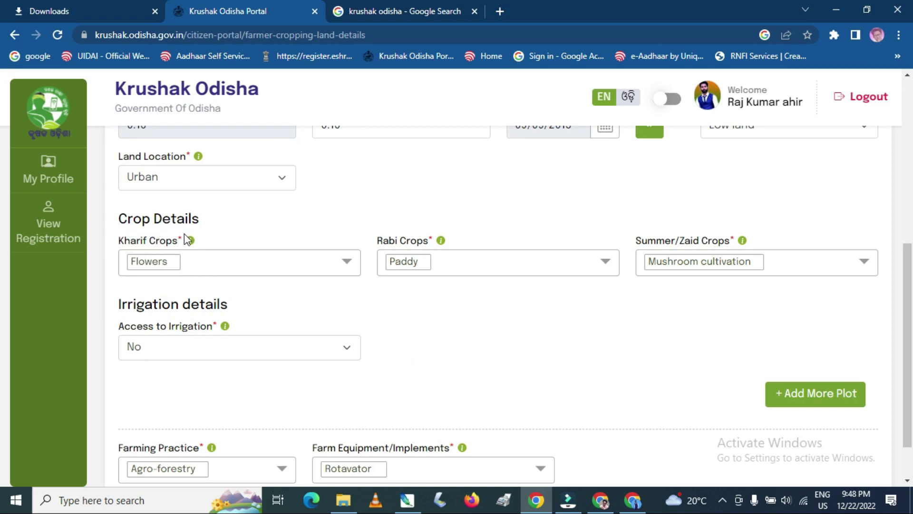
# Add Paddy to the Kharif crops and set Access to Irrigation to No
pyautogui.click(230, 263)
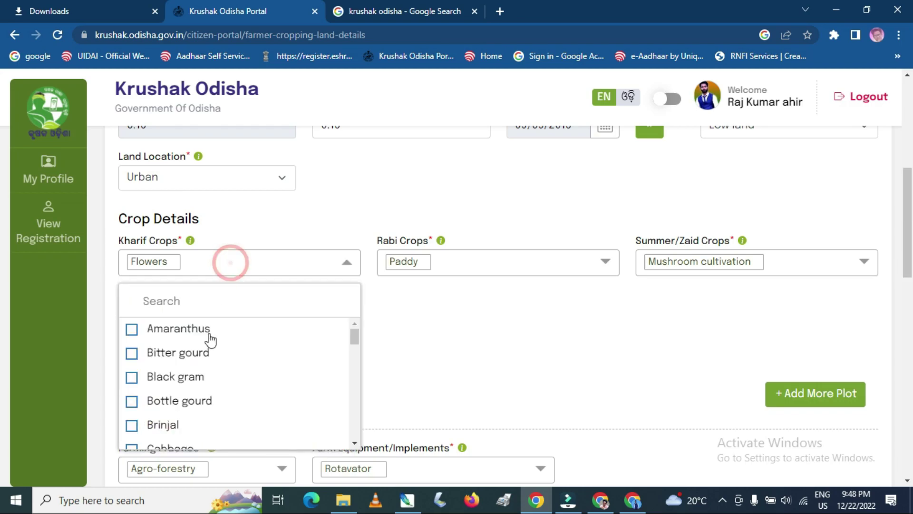
pyautogui.scroll(-15, 210, 352)
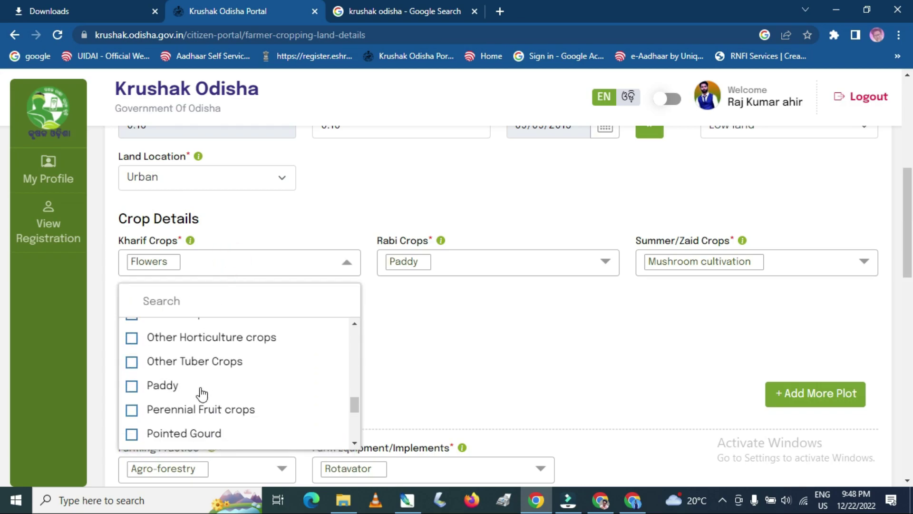
pyautogui.click(175, 384)
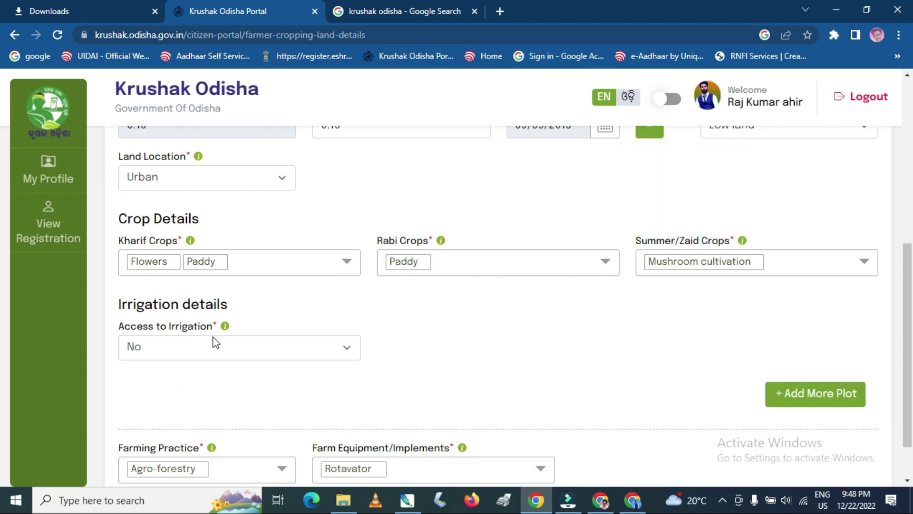
pyautogui.click(198, 343)
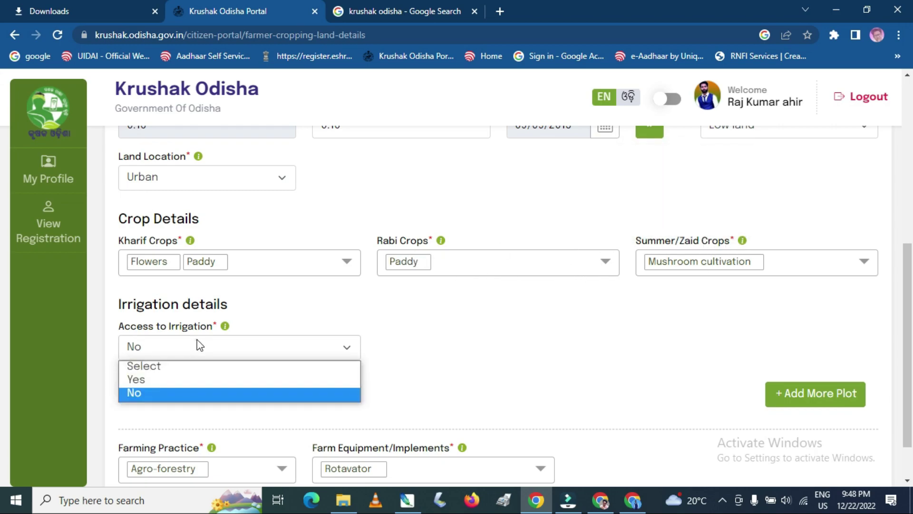
pyautogui.click(146, 393)
pyautogui.scroll(-1, 316, 369)
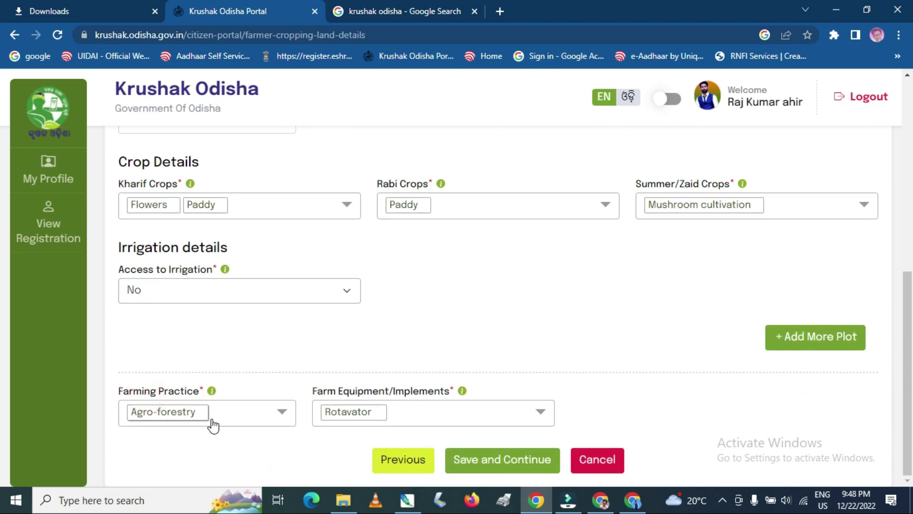
# Untick Rotavator from Farm Equipment and dismiss the resulting missing-equipment warning on save
pyautogui.click(236, 417)
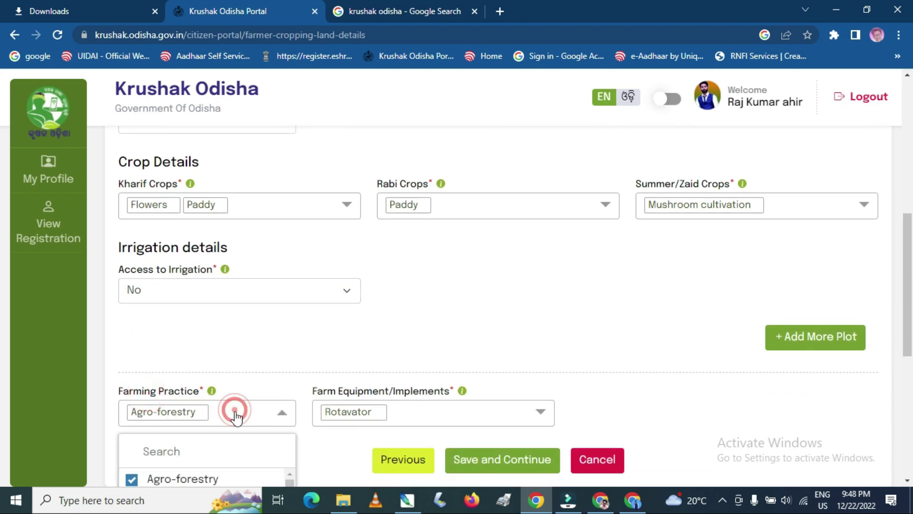
pyautogui.click(431, 414)
pyautogui.scroll(-4, 533, 366)
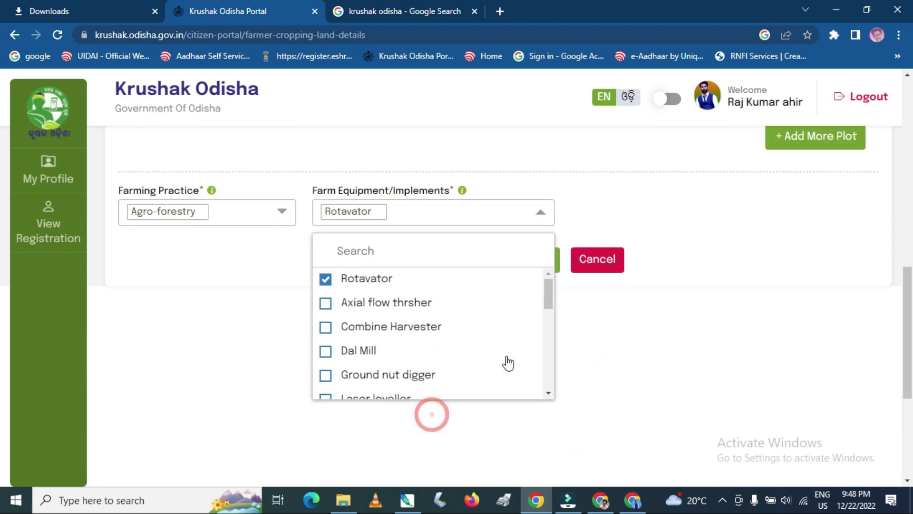
pyautogui.click(398, 284)
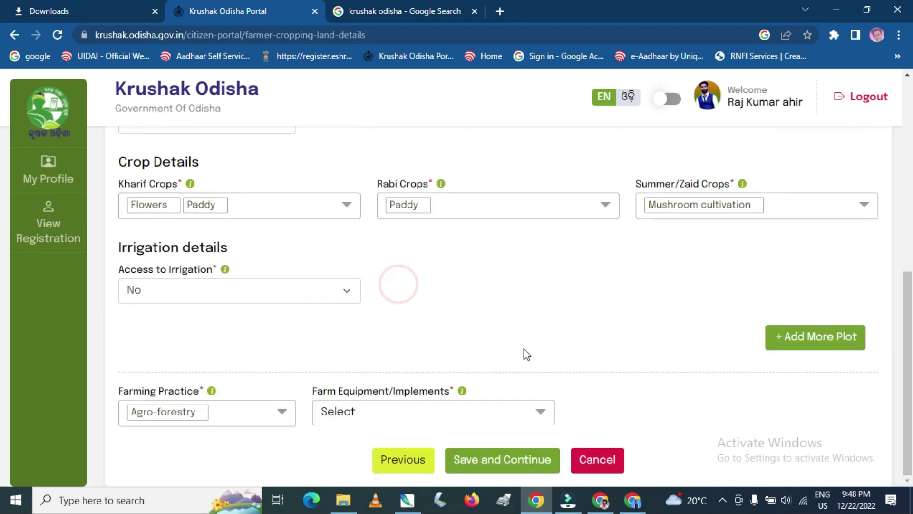
pyautogui.click(489, 458)
pyautogui.click(456, 291)
# Reselect Rotavator as farm equipment and save the cropping land details
pyautogui.scroll(3, 347, 306)
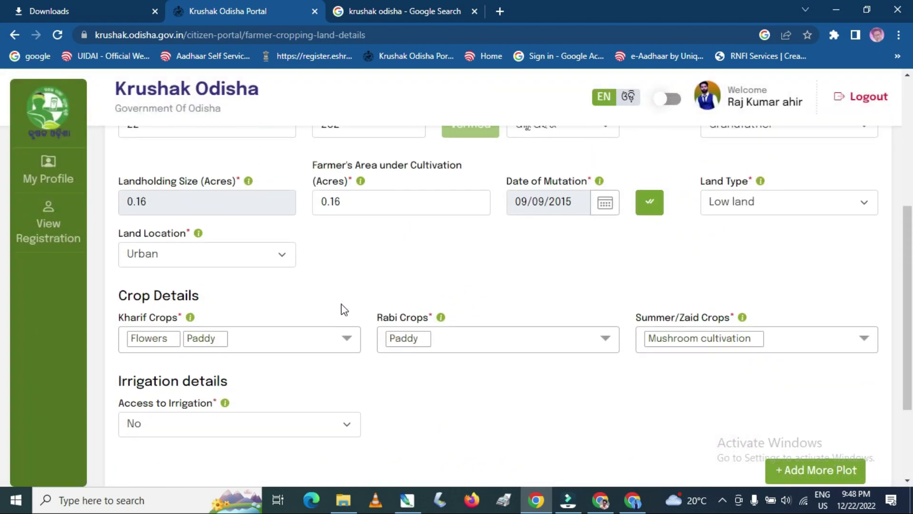
pyautogui.scroll(3, 343, 309)
pyautogui.scroll(-6, 343, 310)
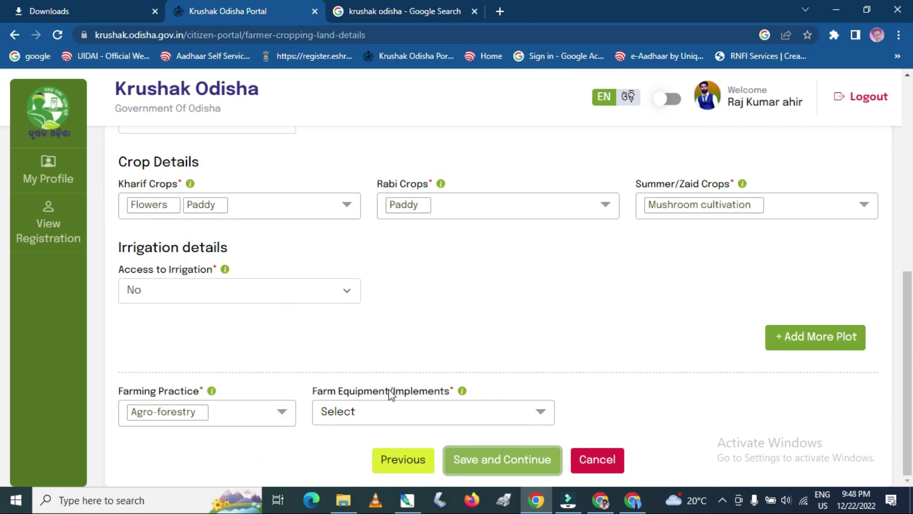
pyautogui.click(383, 416)
pyautogui.click(346, 476)
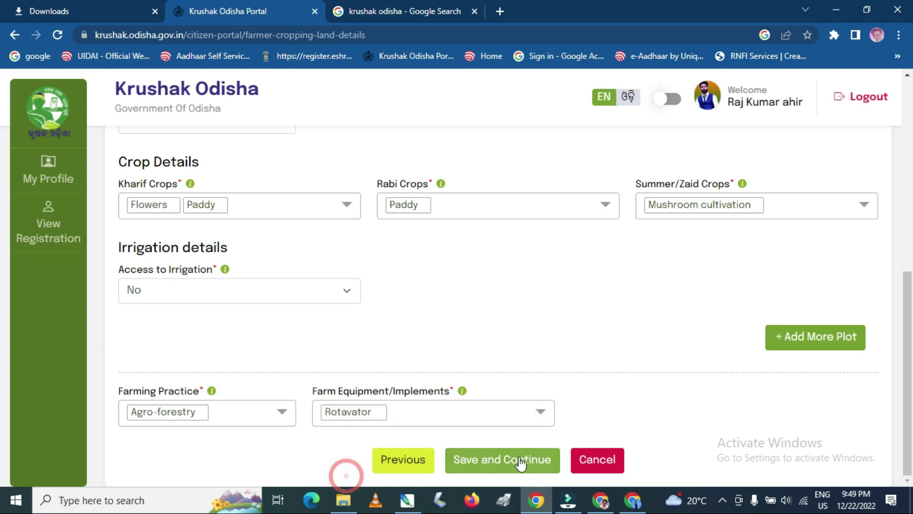
pyautogui.click(520, 463)
pyautogui.click(430, 297)
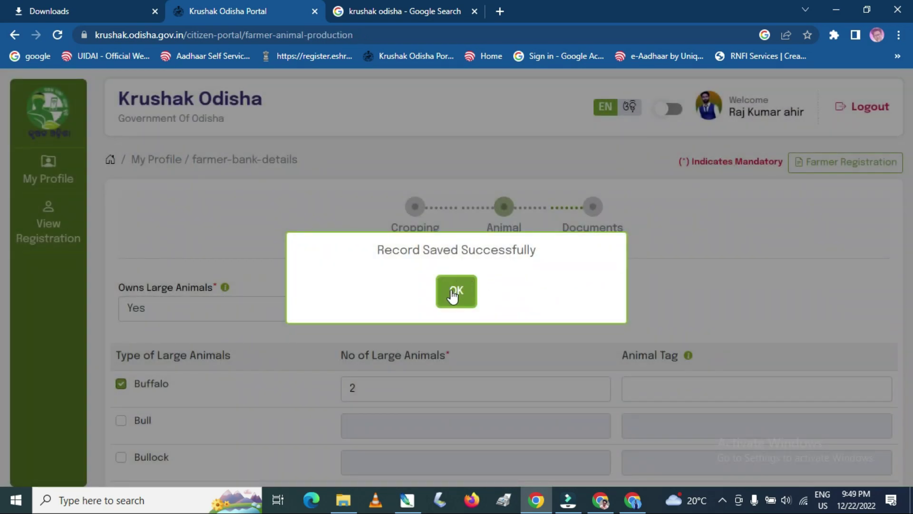
# Acknowledge the saved record and keep Owns Large Animals set to Yes
pyautogui.click(454, 292)
pyautogui.scroll(-2, 434, 287)
pyautogui.scroll(-3, 202, 335)
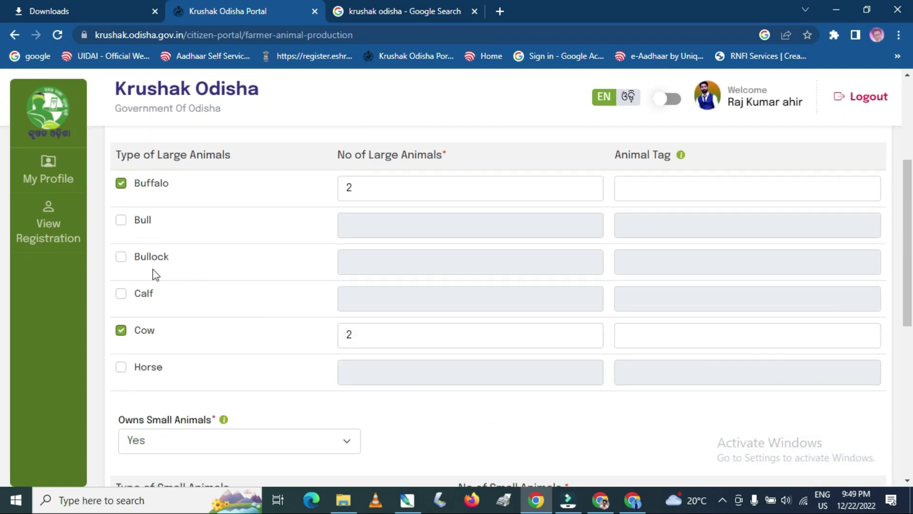
pyautogui.scroll(-3, 149, 356)
pyautogui.scroll(1, 133, 211)
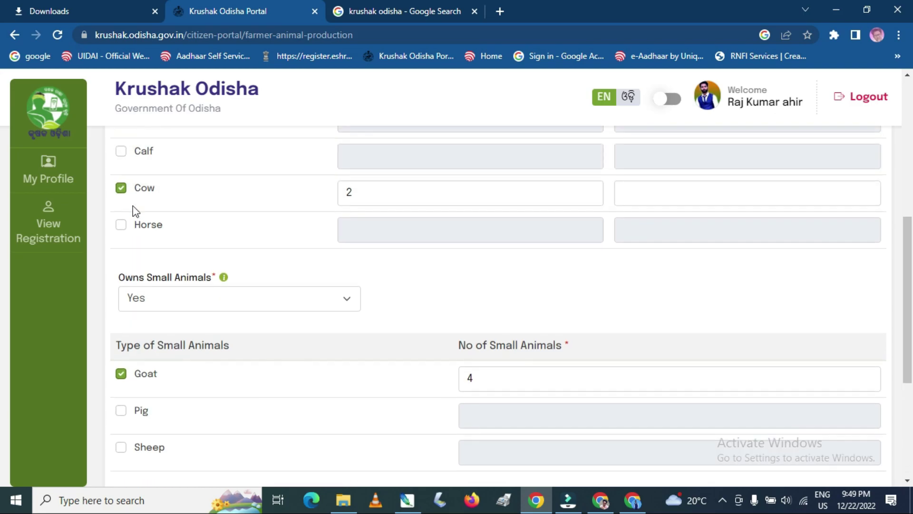
pyautogui.scroll(5, 132, 206)
pyautogui.scroll(-4, 200, 243)
pyautogui.scroll(4, 203, 242)
pyautogui.click(169, 247)
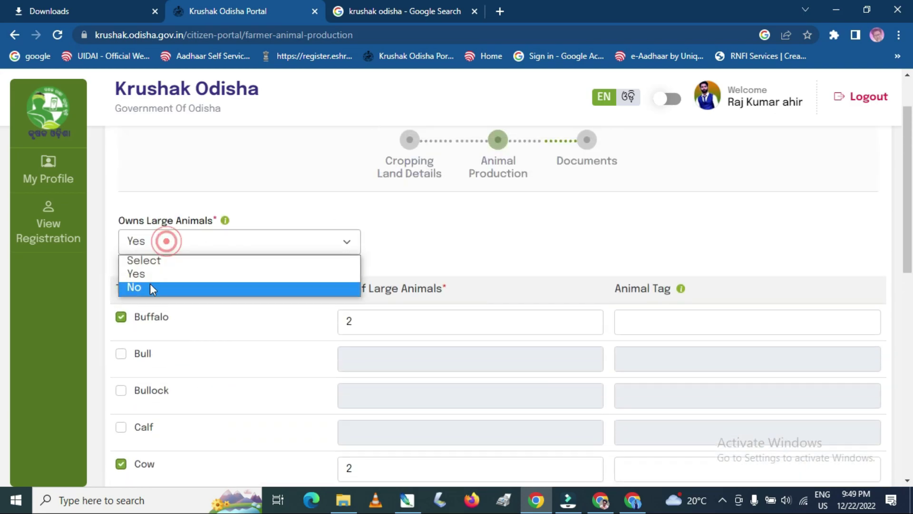
pyautogui.click(143, 287)
pyautogui.click(174, 245)
pyautogui.click(153, 273)
# Remove Buffalo from the large animals and raise the Cow count to 4
pyautogui.scroll(-3, 256, 257)
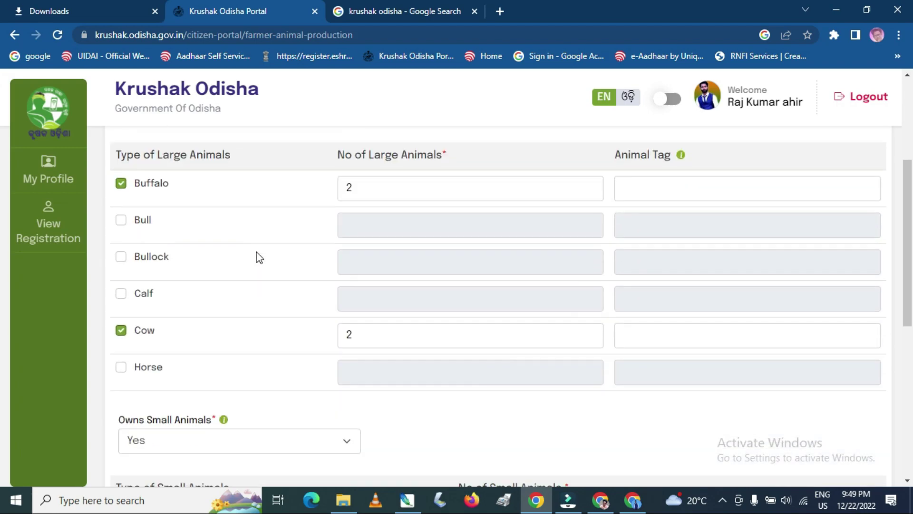
pyautogui.click(121, 184)
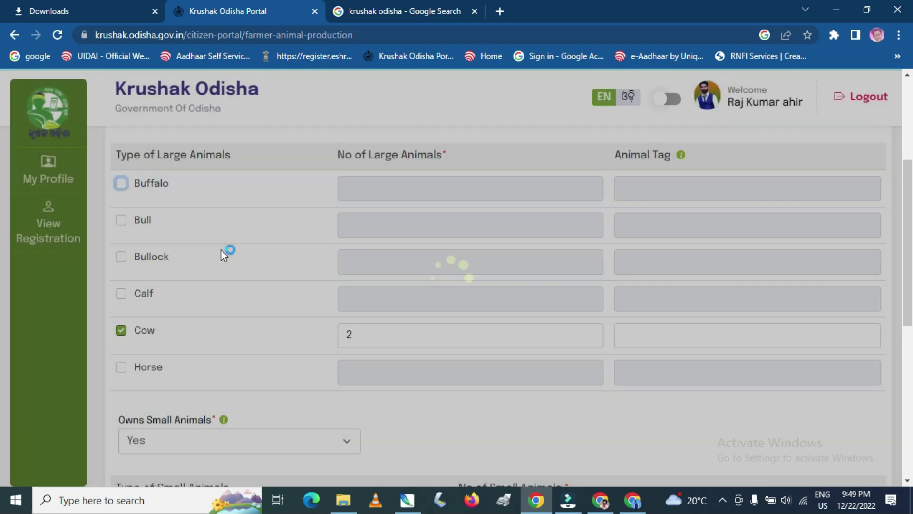
pyautogui.scroll(-3, 214, 276)
pyautogui.click(590, 199)
pyautogui.click(589, 198)
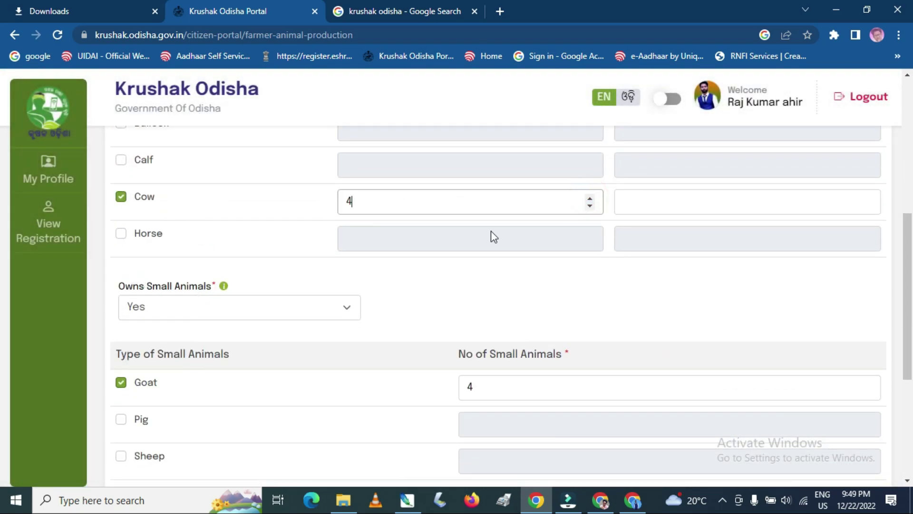
# Keep Owns Small Animals as Yes, set Owns Poultry to No, and save
pyautogui.scroll(-3, 234, 264)
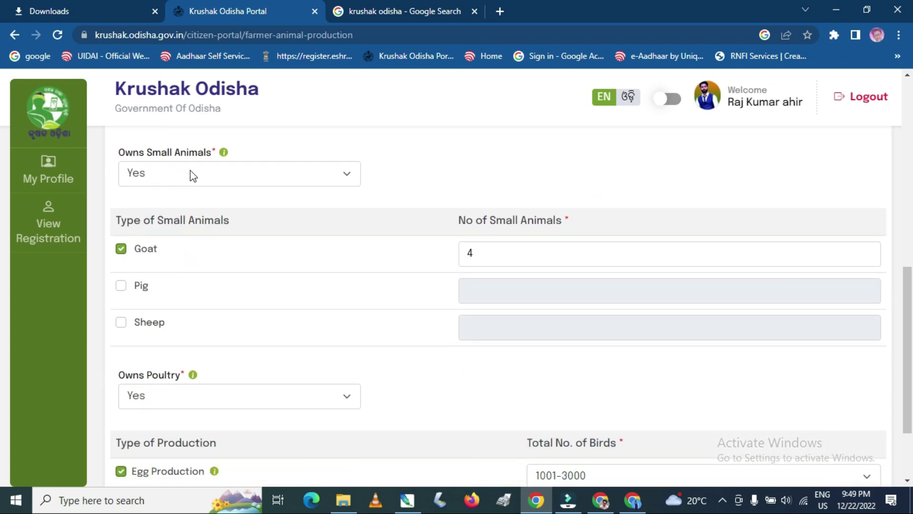
pyautogui.click(190, 171)
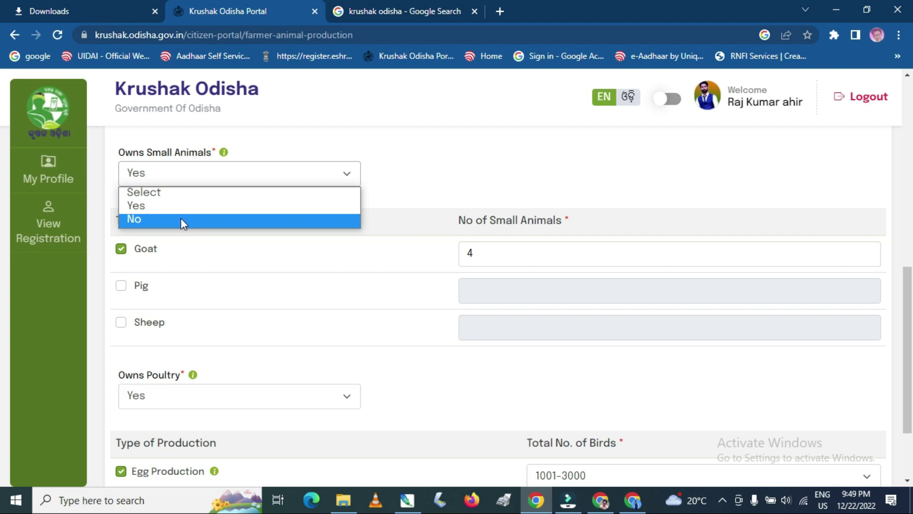
pyautogui.click(165, 206)
pyautogui.scroll(-2, 275, 255)
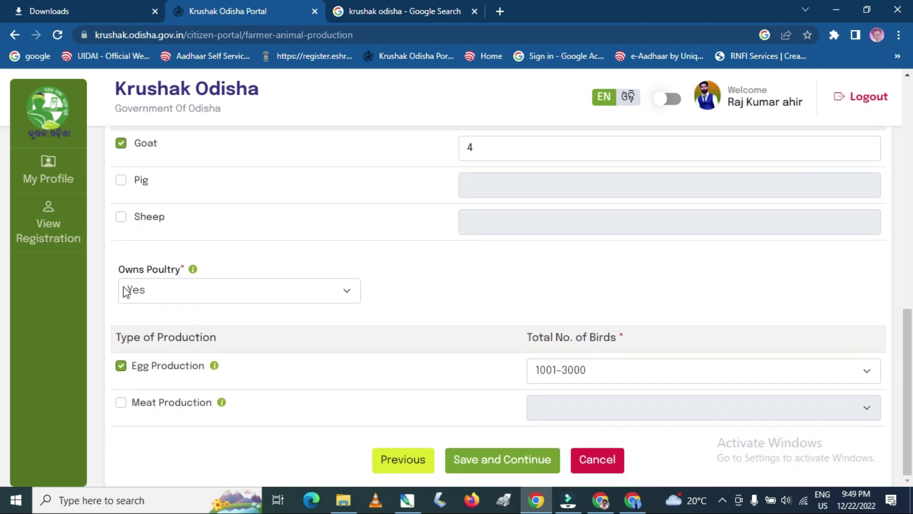
pyautogui.click(192, 284)
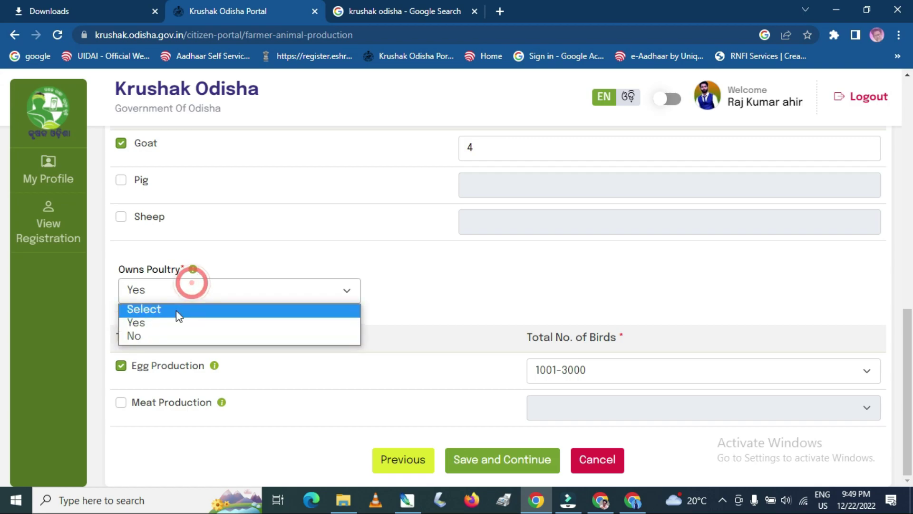
pyautogui.click(159, 337)
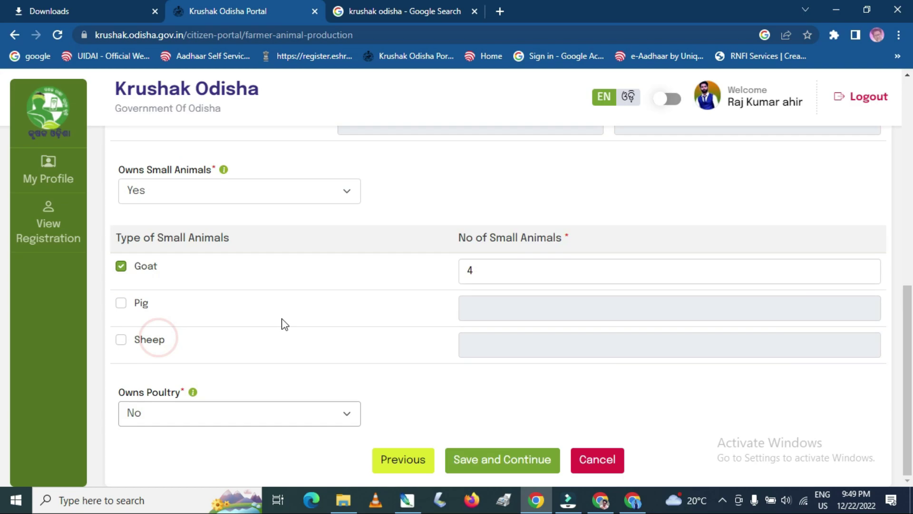
pyautogui.click(494, 456)
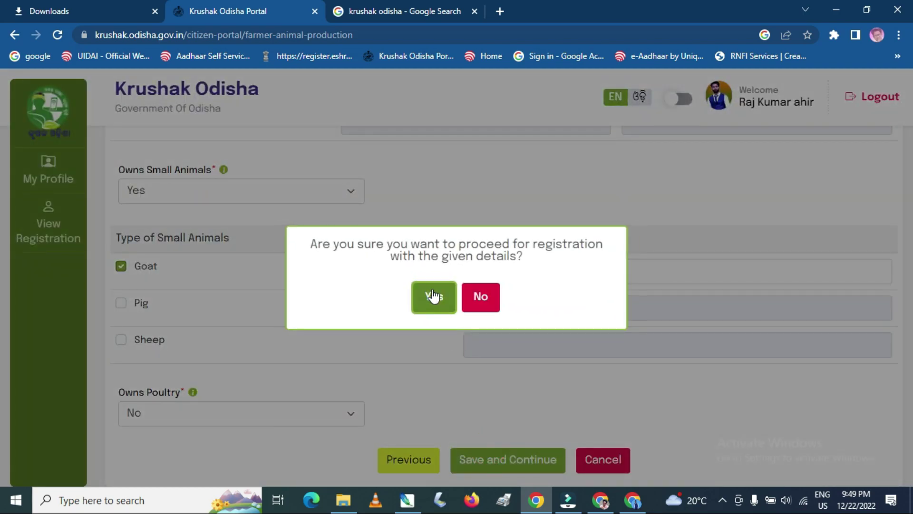
# Confirm proceeding and submit the registration with the declaration ticked
pyautogui.click(435, 296)
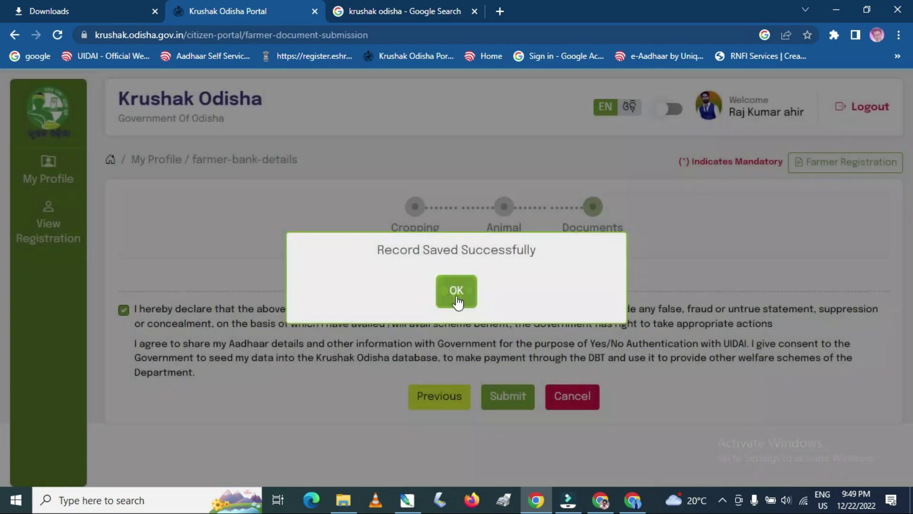
pyautogui.click(459, 293)
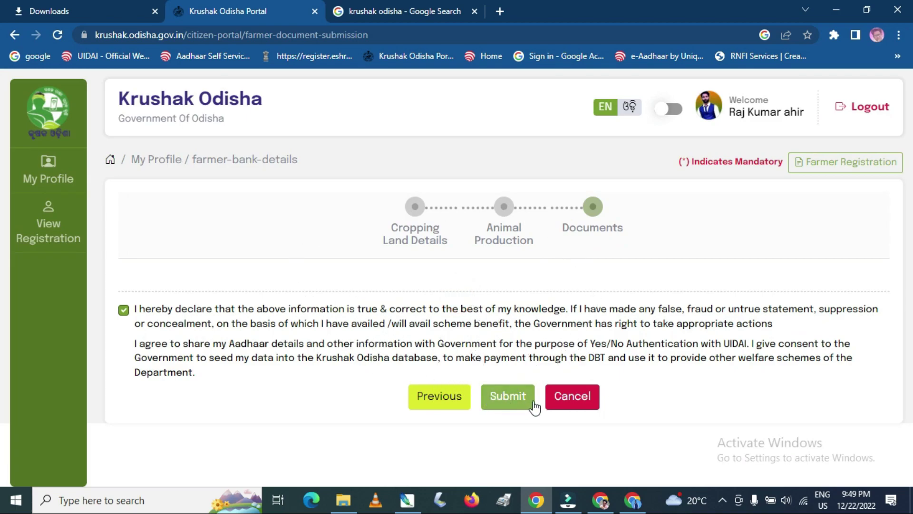
pyautogui.click(507, 394)
# Confirm the final submission and download the submitted application as a PDF
pyautogui.click(446, 296)
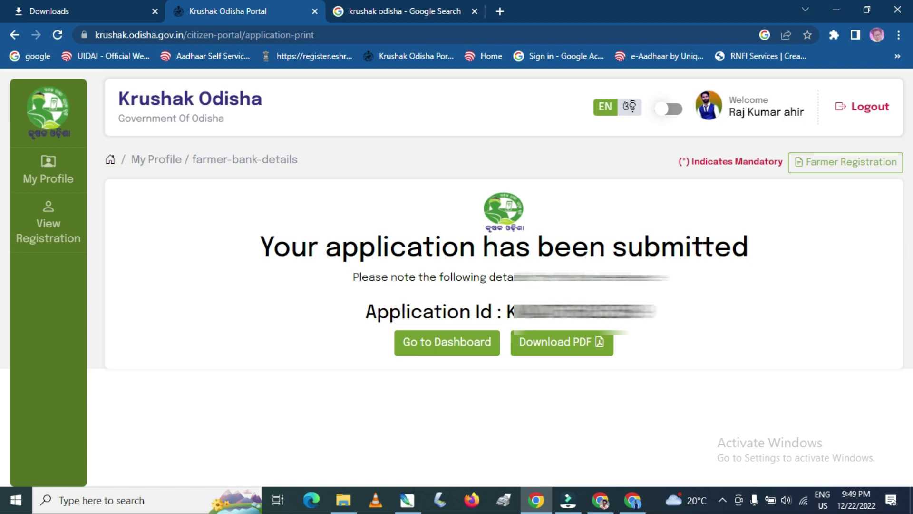
pyautogui.doubleClick(508, 313)
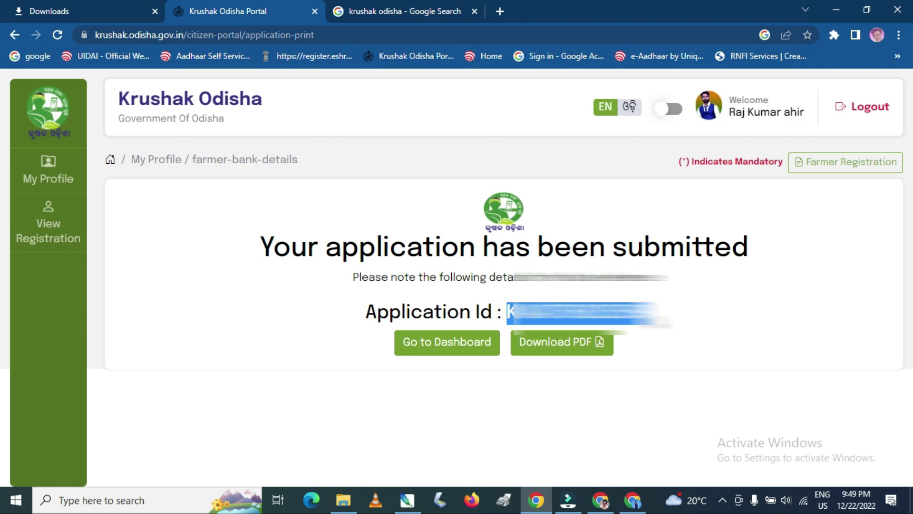
pyautogui.click(565, 351)
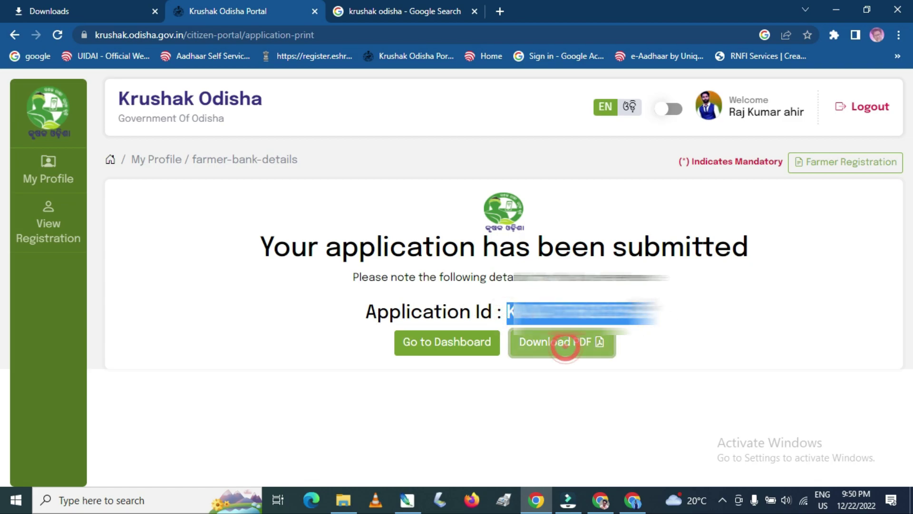